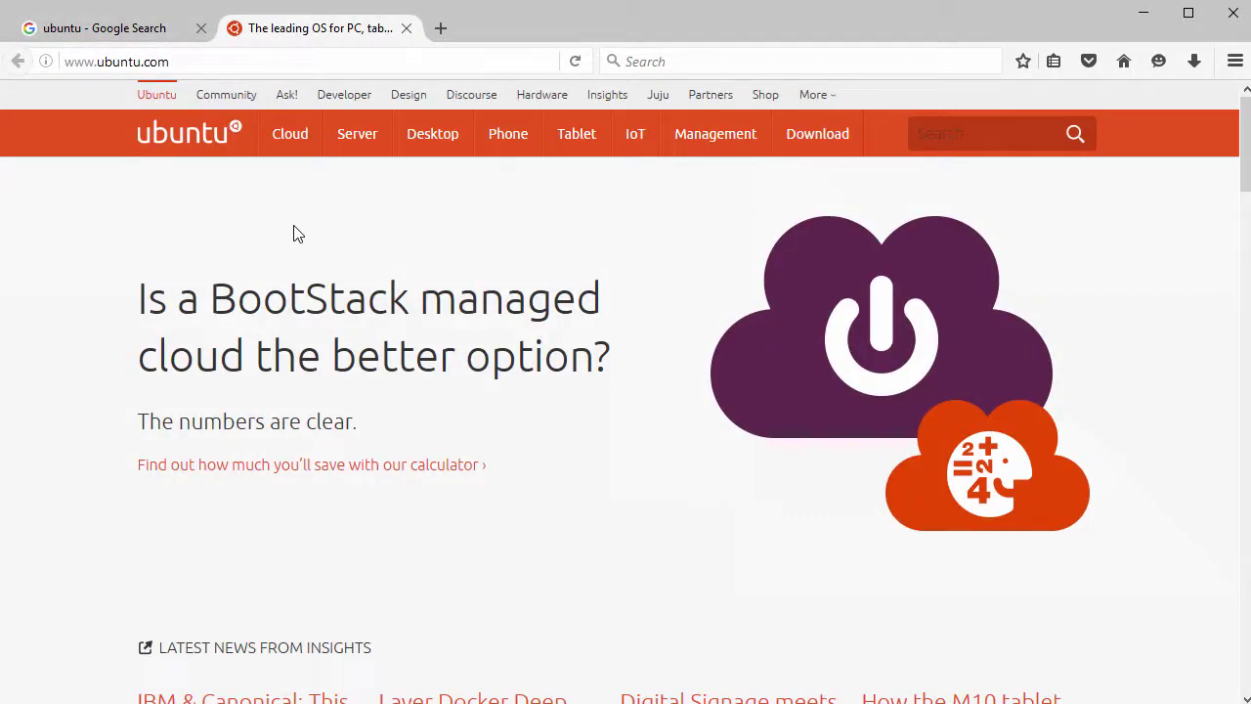
# Open the Ubuntu Desktop download page and review the Ubuntu 16.04.1 LTS version and its recommended system requirements
pyautogui.moveTo(817, 141)
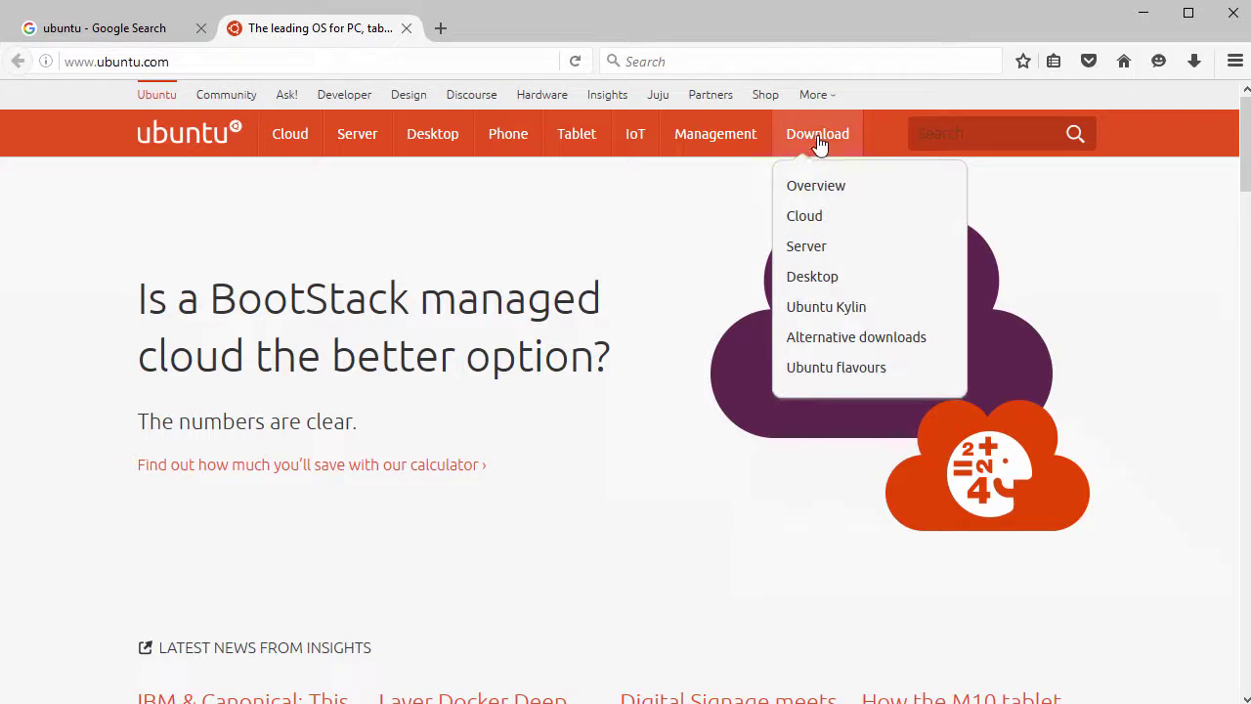
pyautogui.click(817, 281)
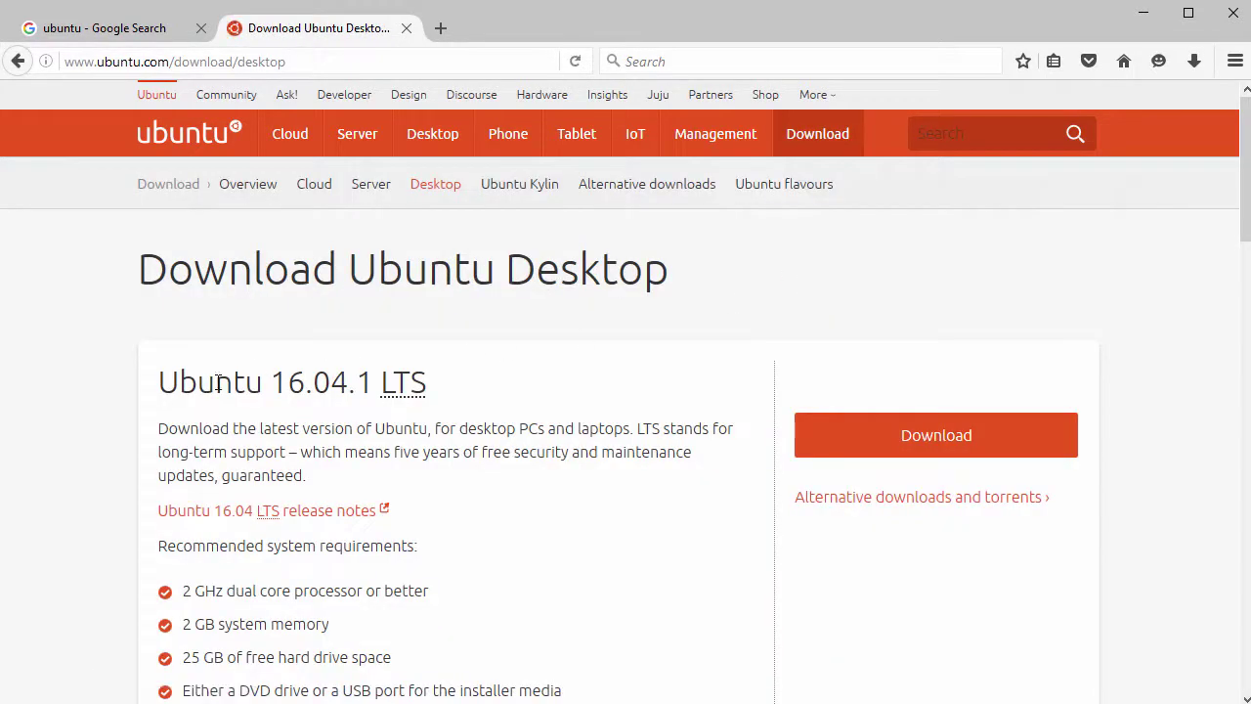
pyautogui.moveTo(163, 389); pyautogui.dragTo(476, 380)
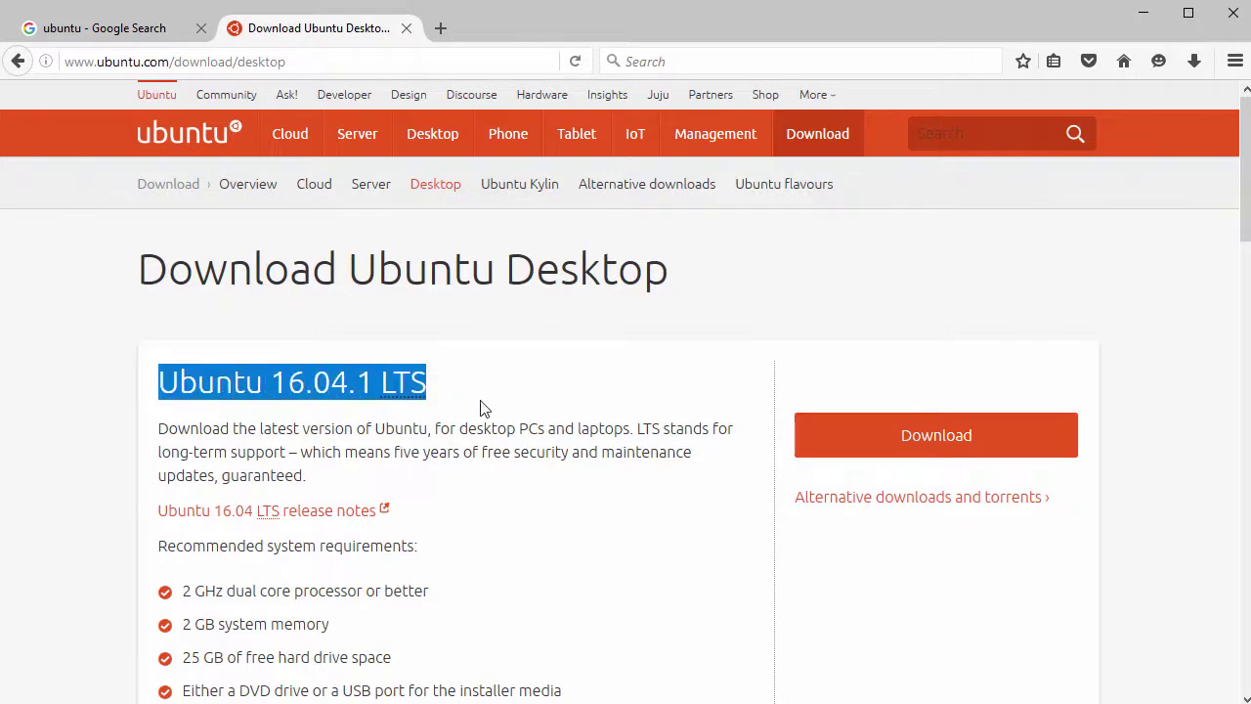
pyautogui.scroll(-3, 410, 404)
pyautogui.moveTo(159, 398); pyautogui.dragTo(433, 573)
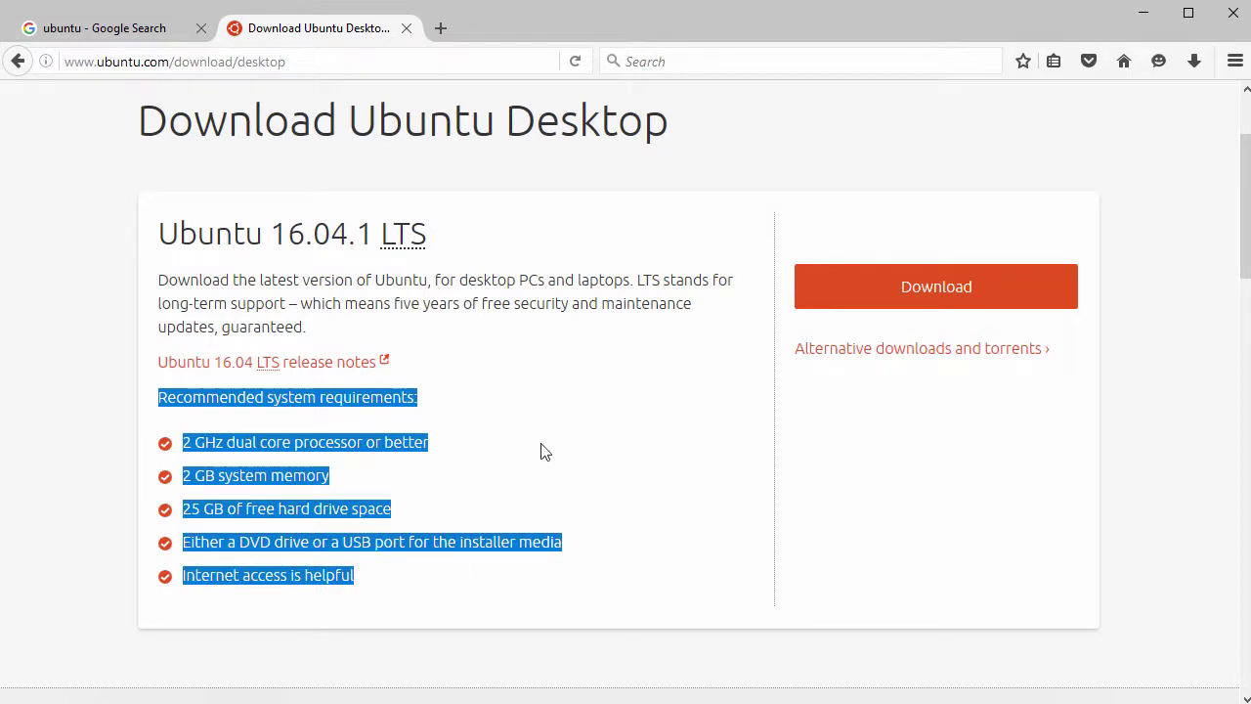
pyautogui.scroll(3, 893, 355)
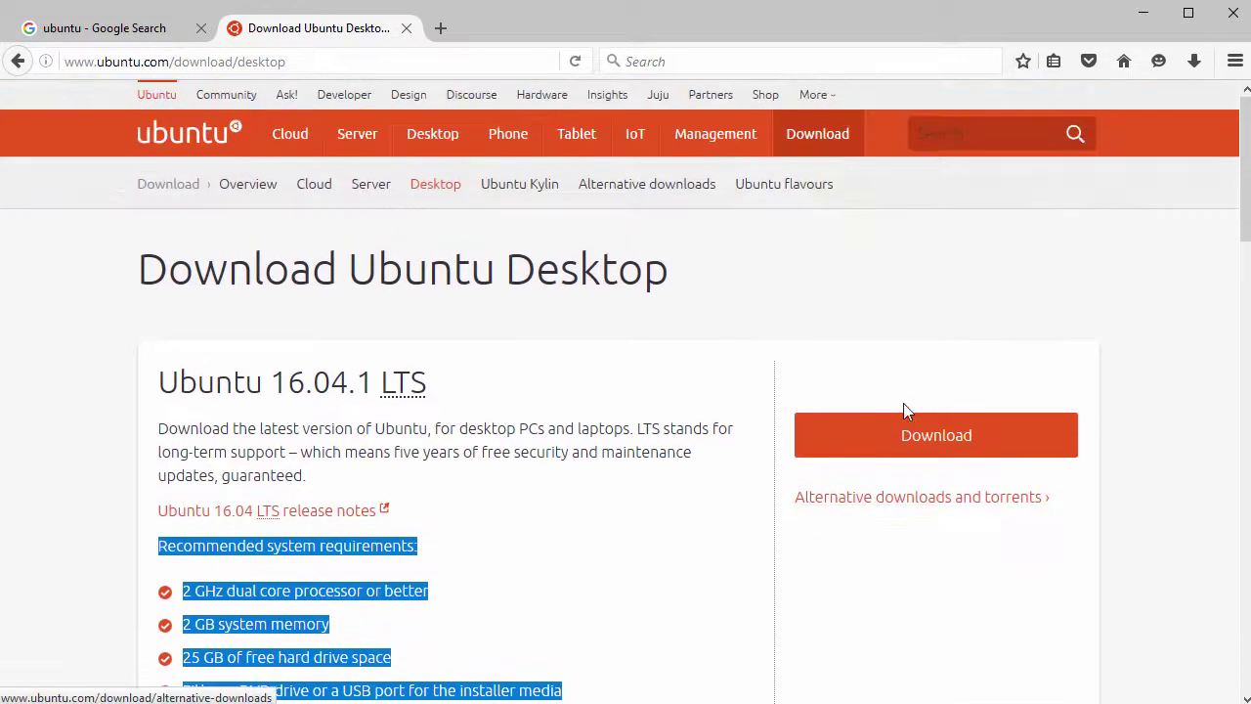
# Request the Ubuntu 16.04.1 LTS desktop download and skip the contribution page
pyautogui.click(906, 435)
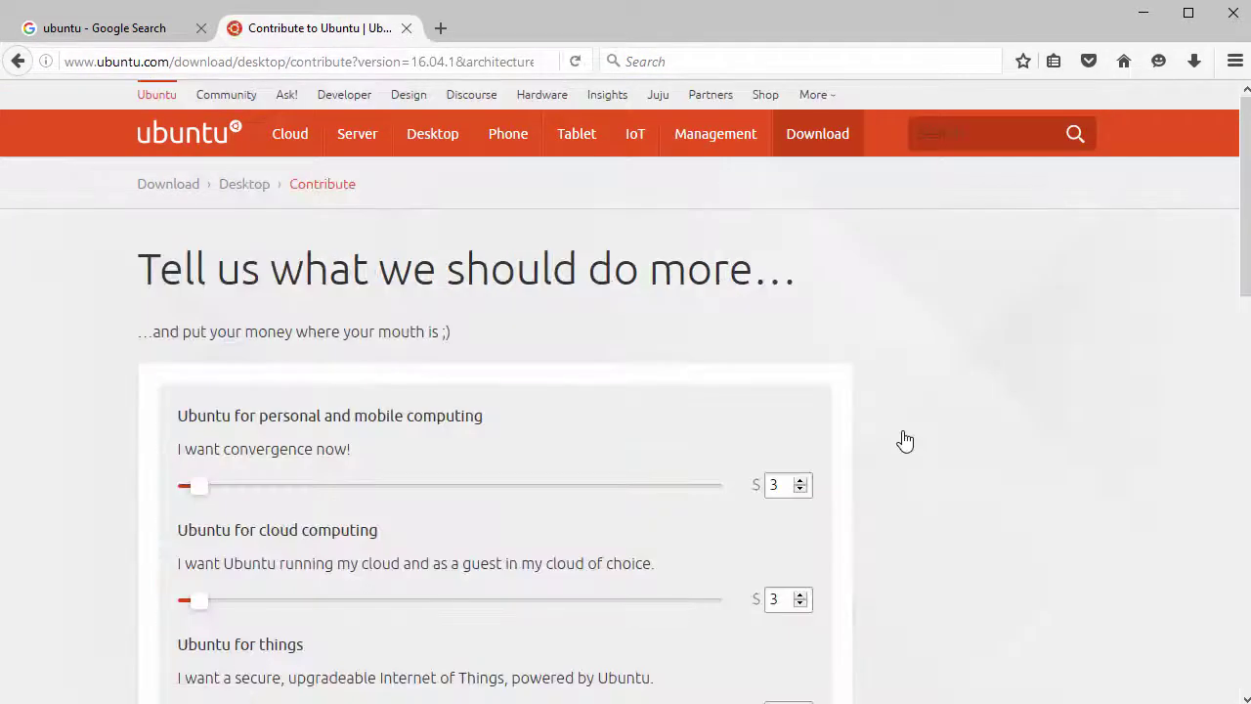
pyautogui.scroll(-7, 550, 396)
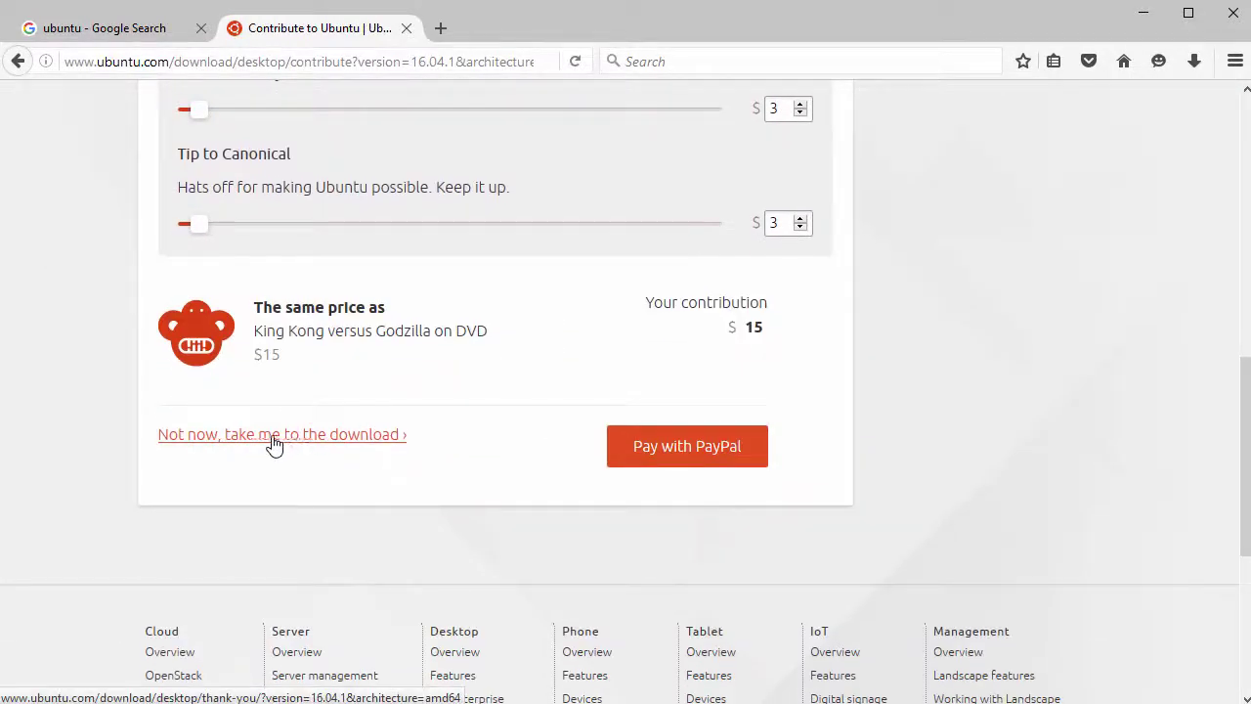
pyautogui.click(283, 442)
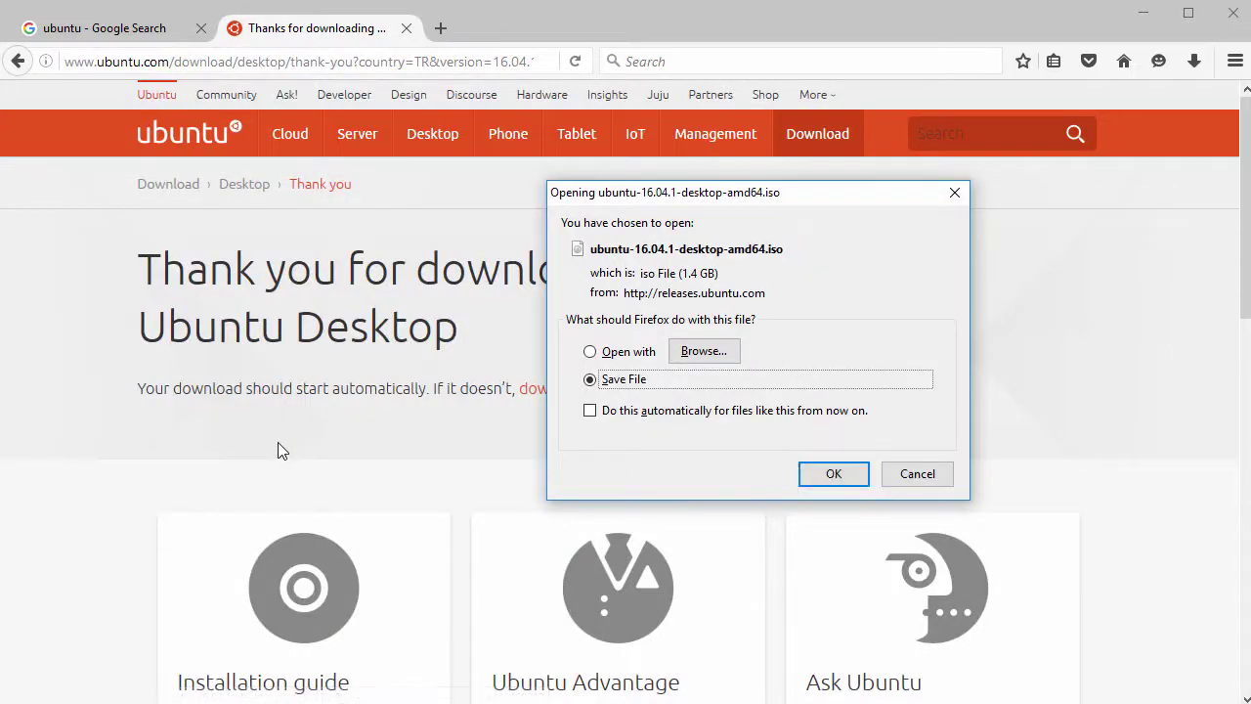
# Try to save ubuntu-16.04.1-desktop-amd64.iso as a file in the Downloads folder
pyautogui.click(590, 381)
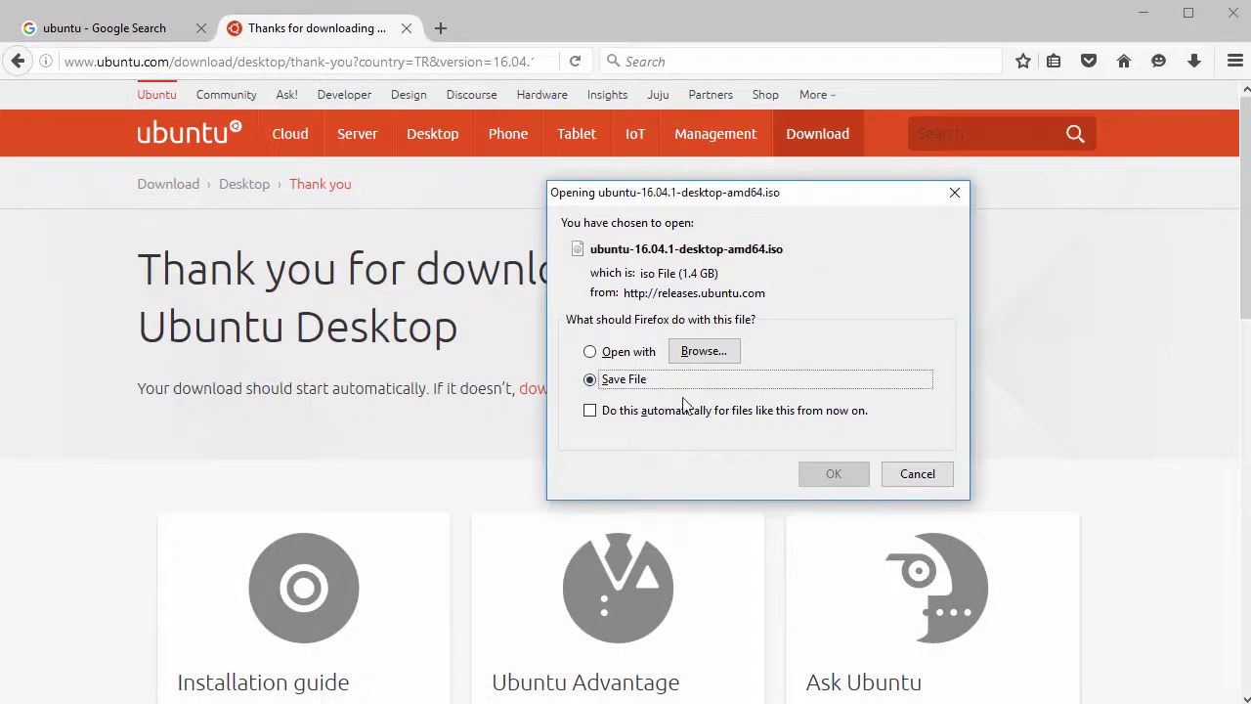
pyautogui.click(830, 476)
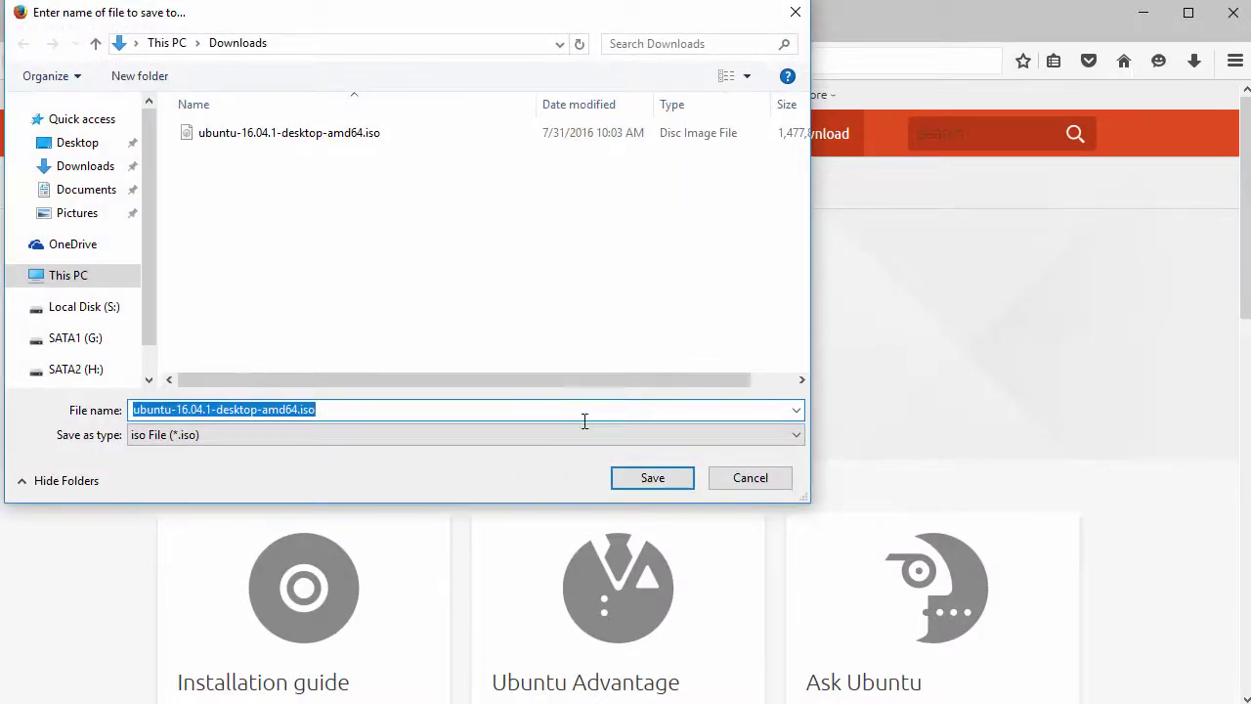
pyautogui.click(648, 478)
pyautogui.click(802, 440)
pyautogui.click(780, 476)
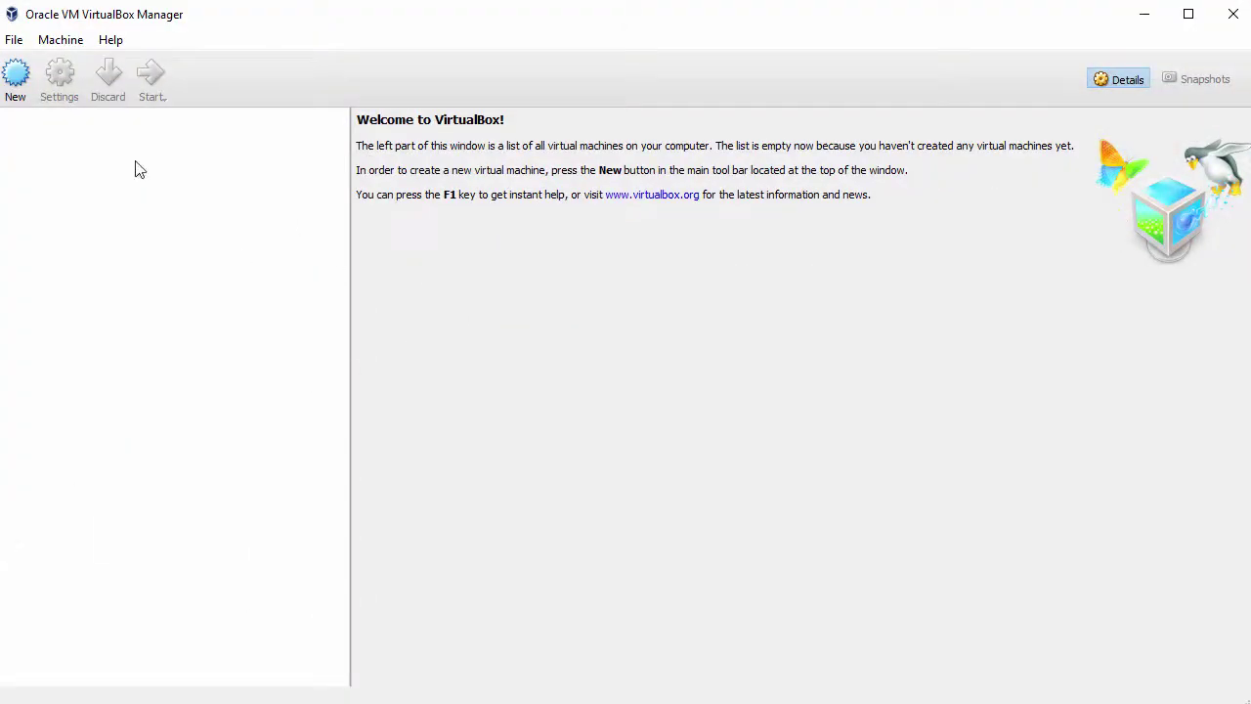
# In VirtualBox, begin a new virtual machine named Ubuntu16.04.1, type Linux, version Ubuntu (64-bit), with 2048 MB of memory
pyautogui.click(15, 76)
pyautogui.write('Ubuntu16.04.1')
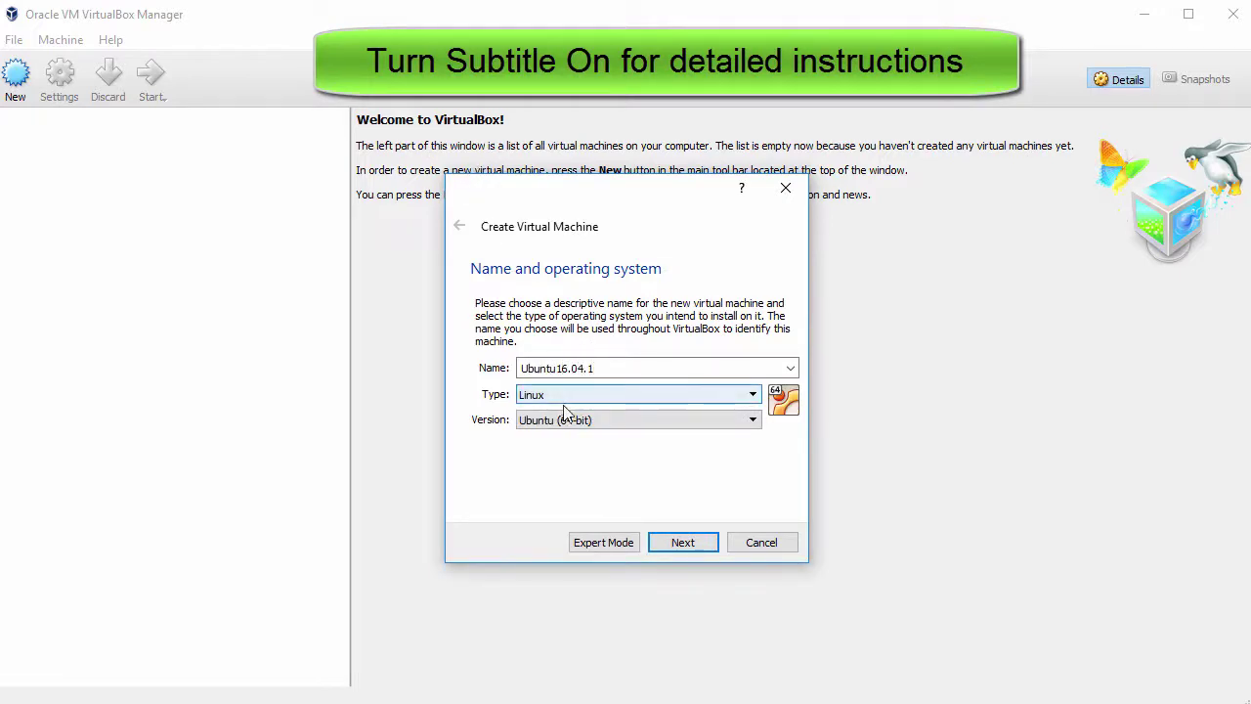
pyautogui.click(683, 543)
pyautogui.moveTo(758, 369); pyautogui.dragTo(699, 388)
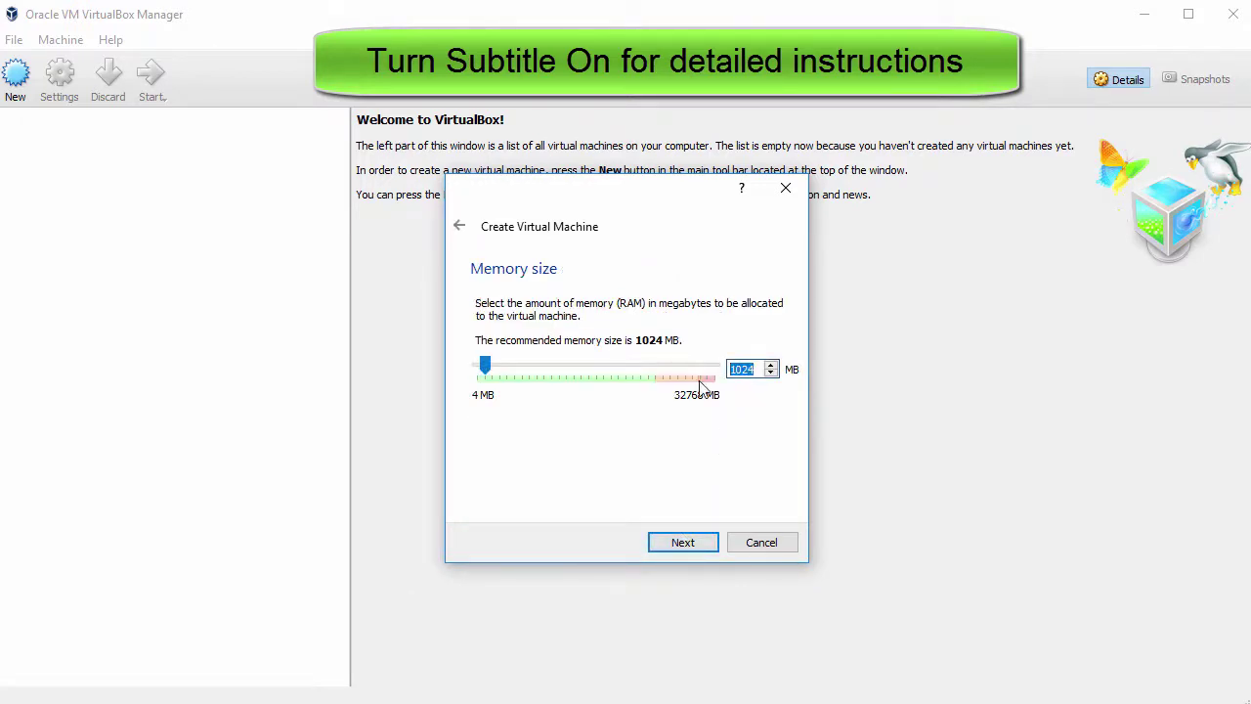
pyautogui.write('2048')
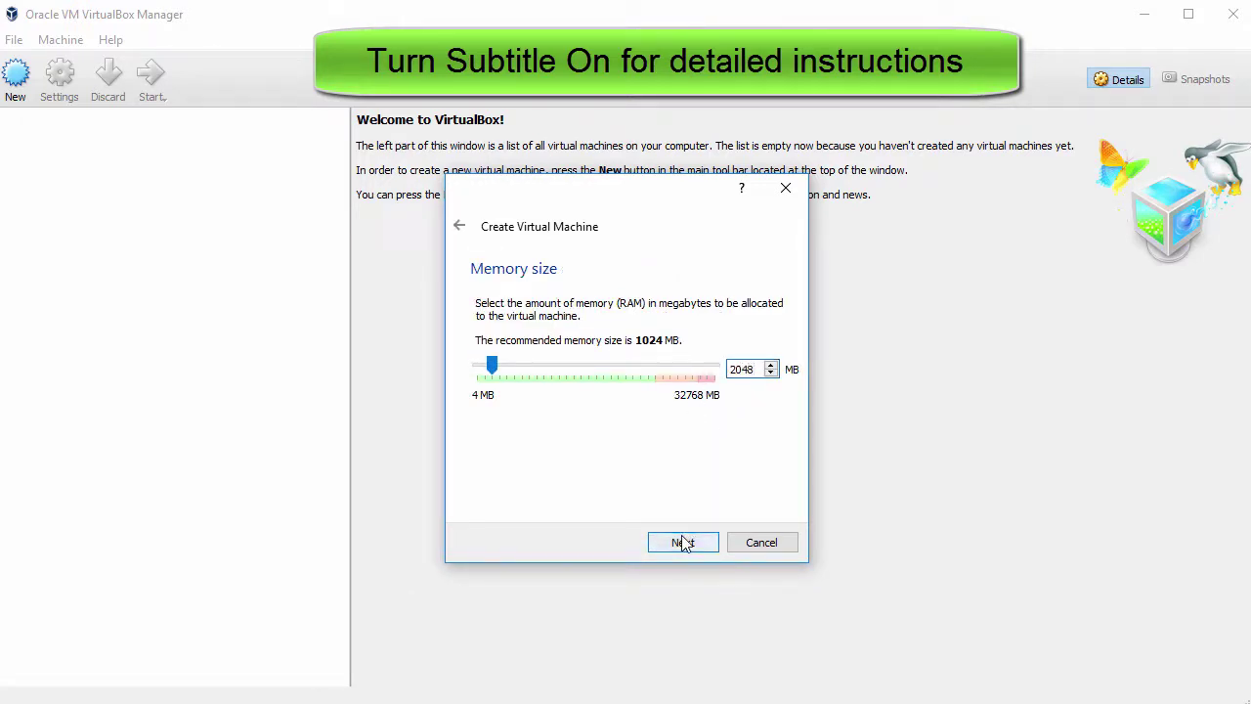
pyautogui.click(683, 542)
# Create a VDI virtual hard disk for the machine with a size of 56.20 GB
pyautogui.click(695, 547)
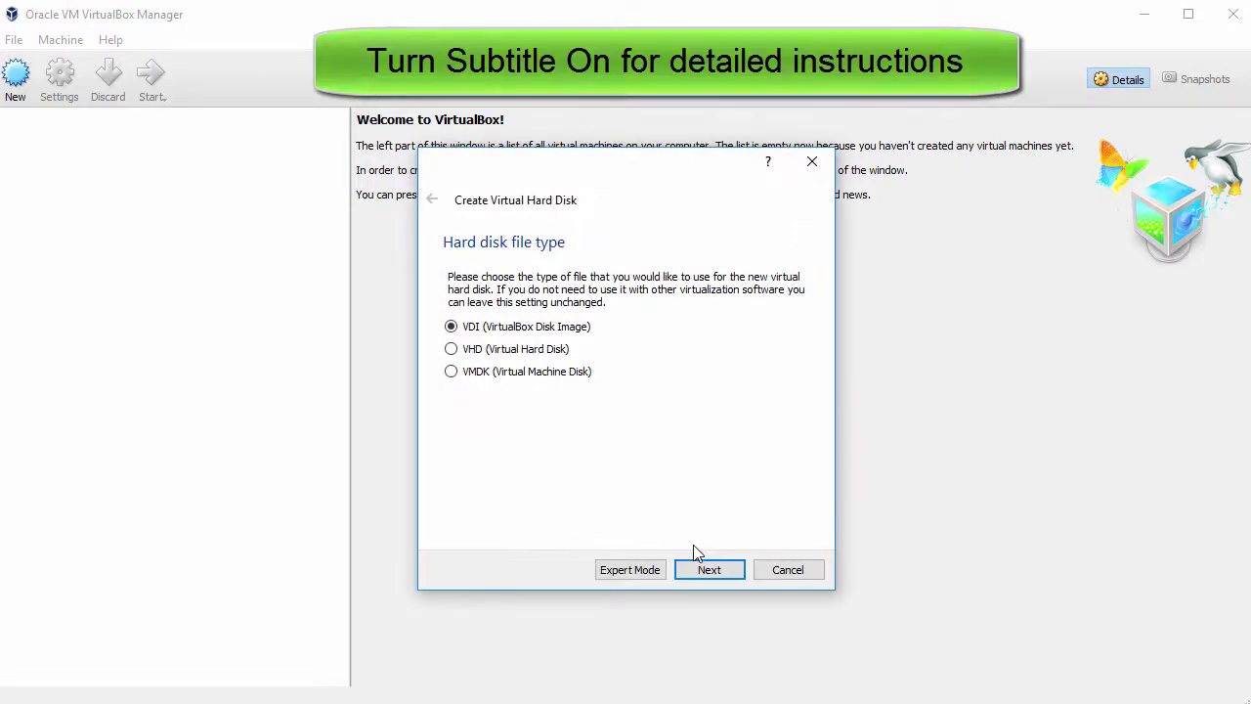
pyautogui.click(710, 568)
pyautogui.click(711, 569)
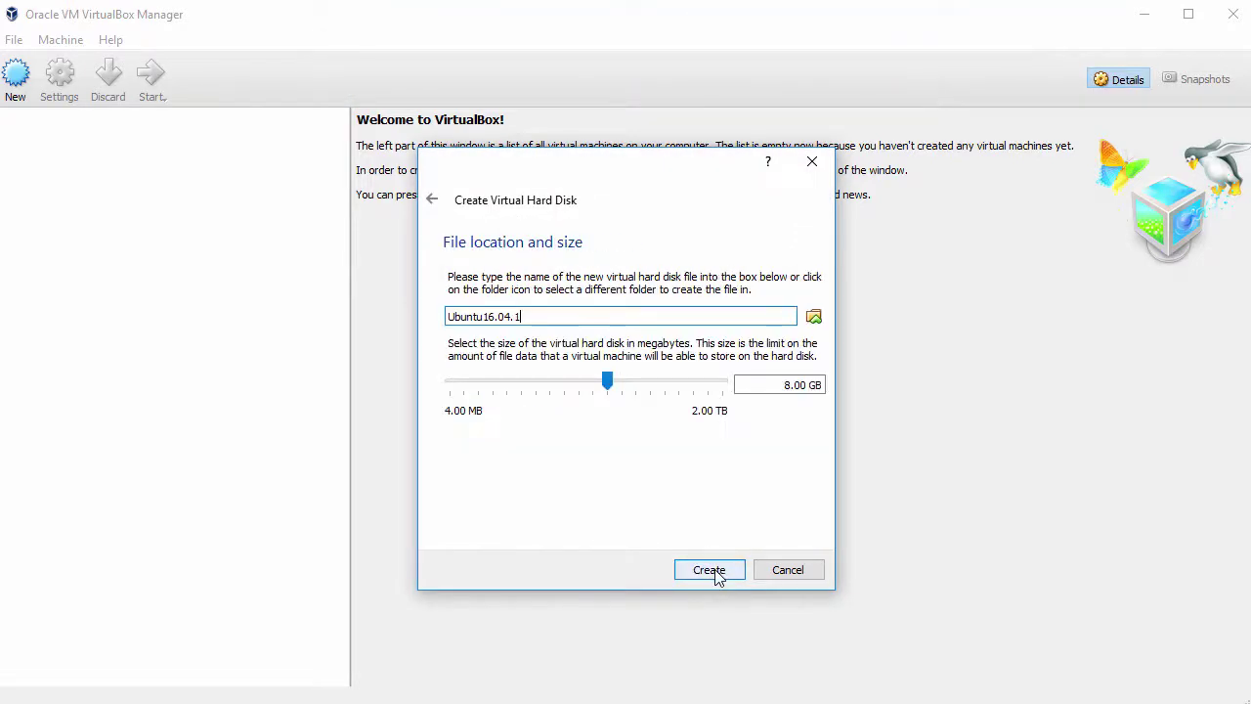
pyautogui.moveTo(604, 382); pyautogui.dragTo(650, 391)
pyautogui.click(709, 569)
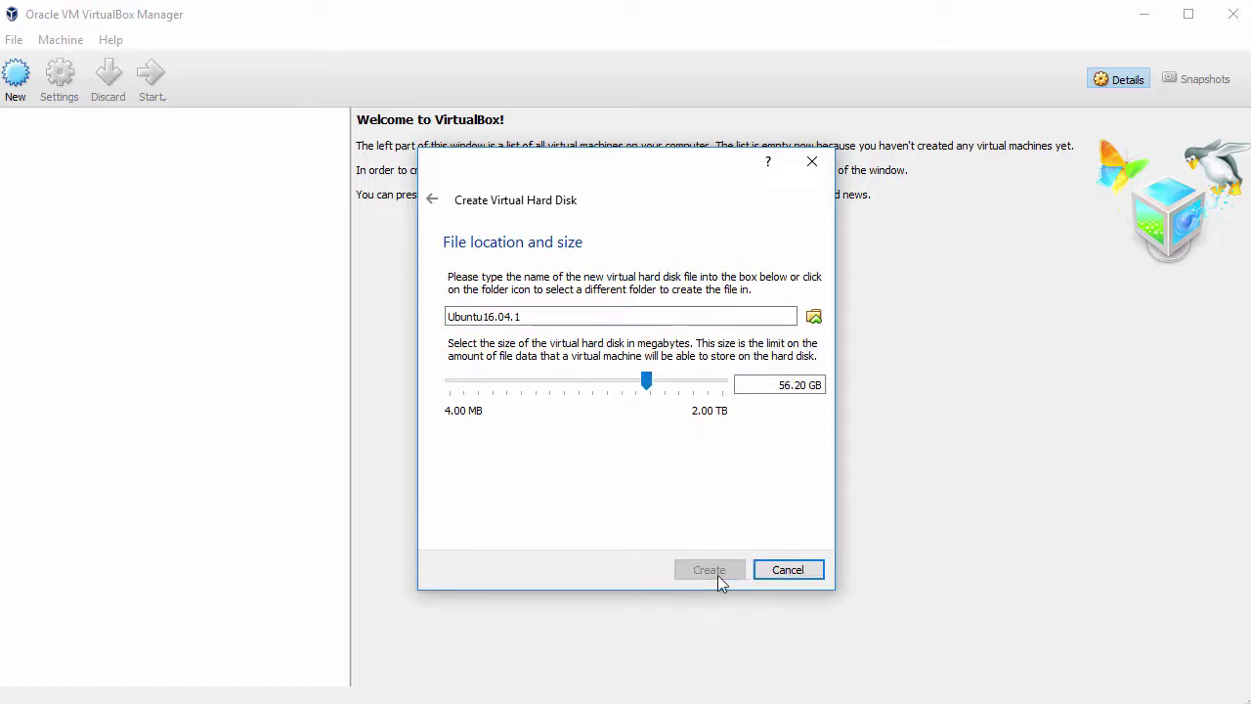
# Open the Ubuntu16.04.1 machine's settings and set both Shared Clipboard and Drag'n'Drop to Bidirectional
pyautogui.rightClick(138, 127)
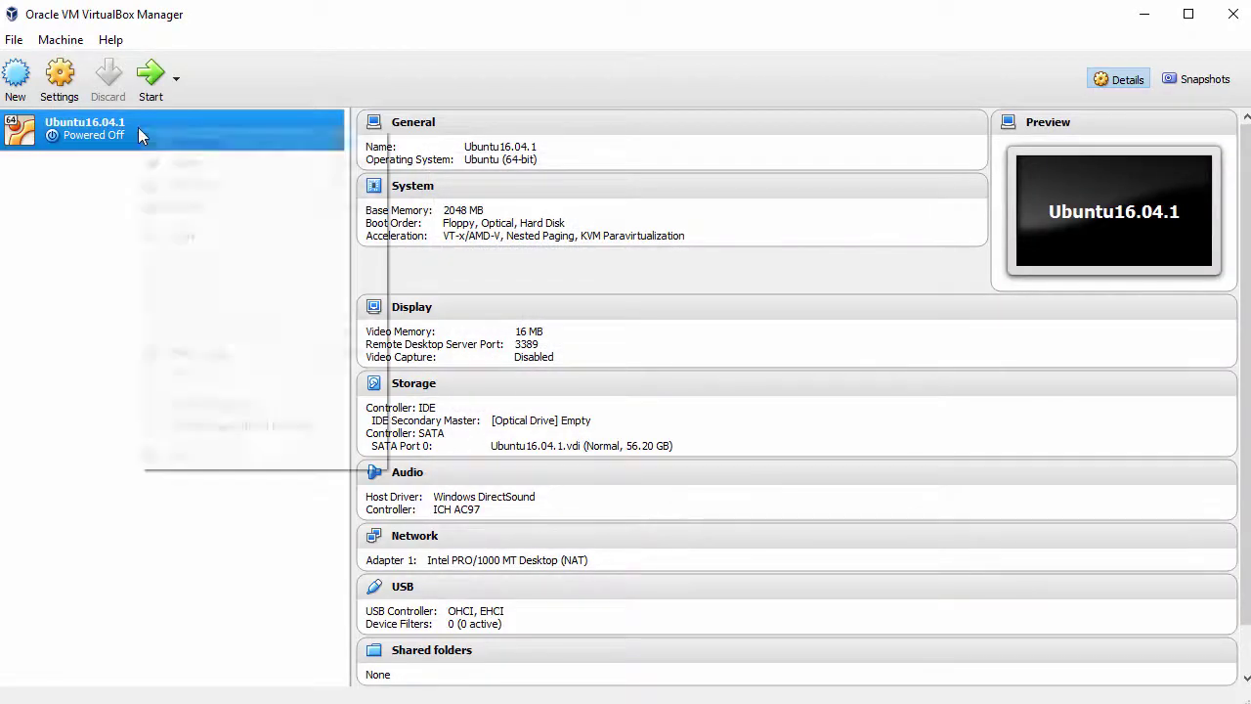
pyautogui.click(164, 134)
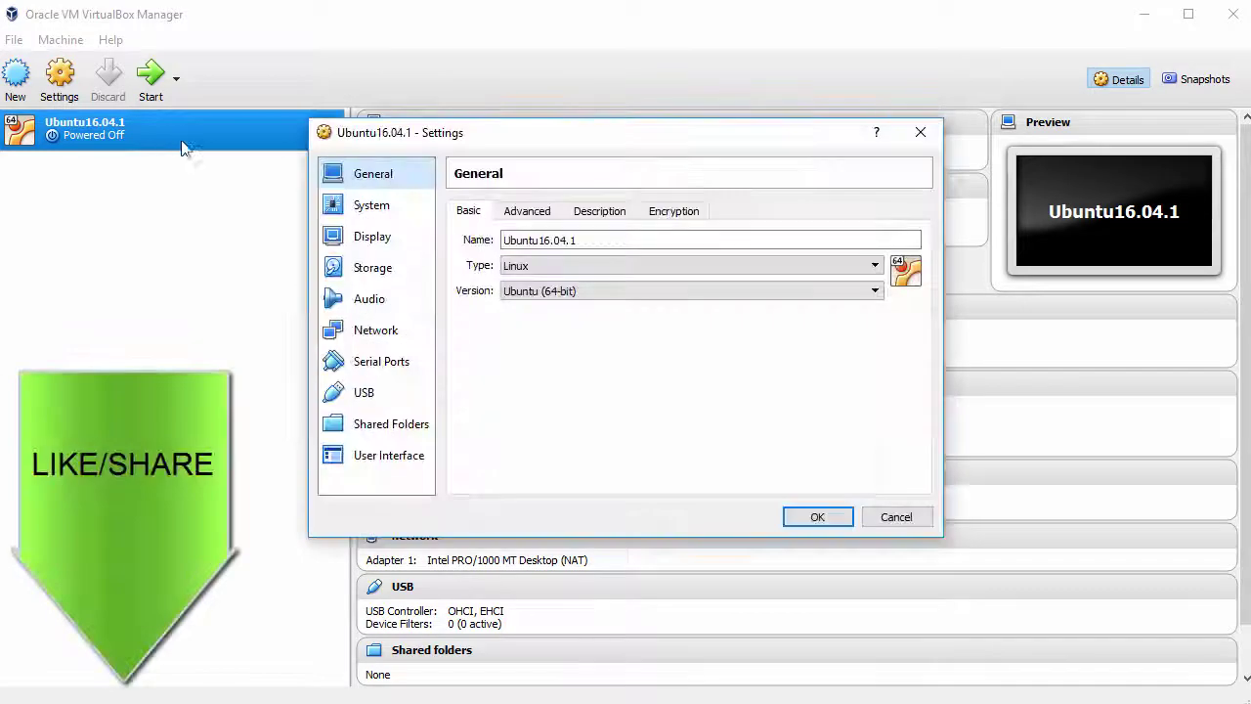
pyautogui.click(524, 217)
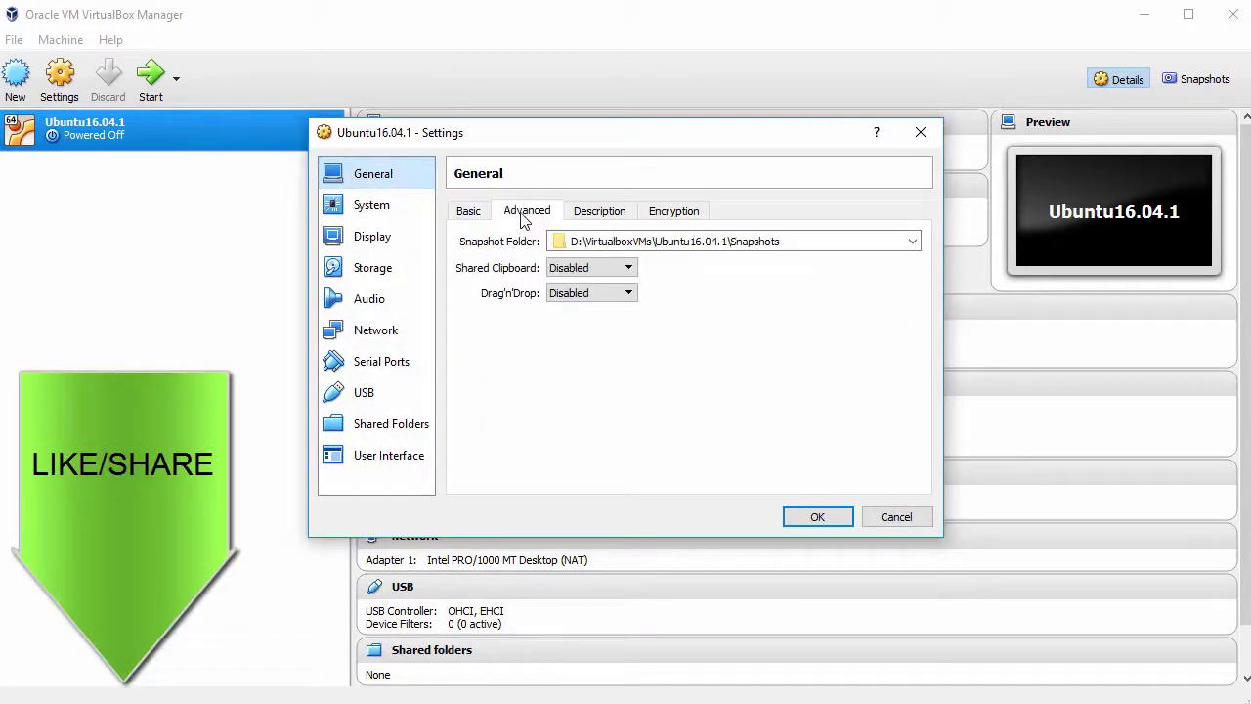
pyautogui.click(589, 267)
pyautogui.click(584, 321)
pyautogui.click(581, 295)
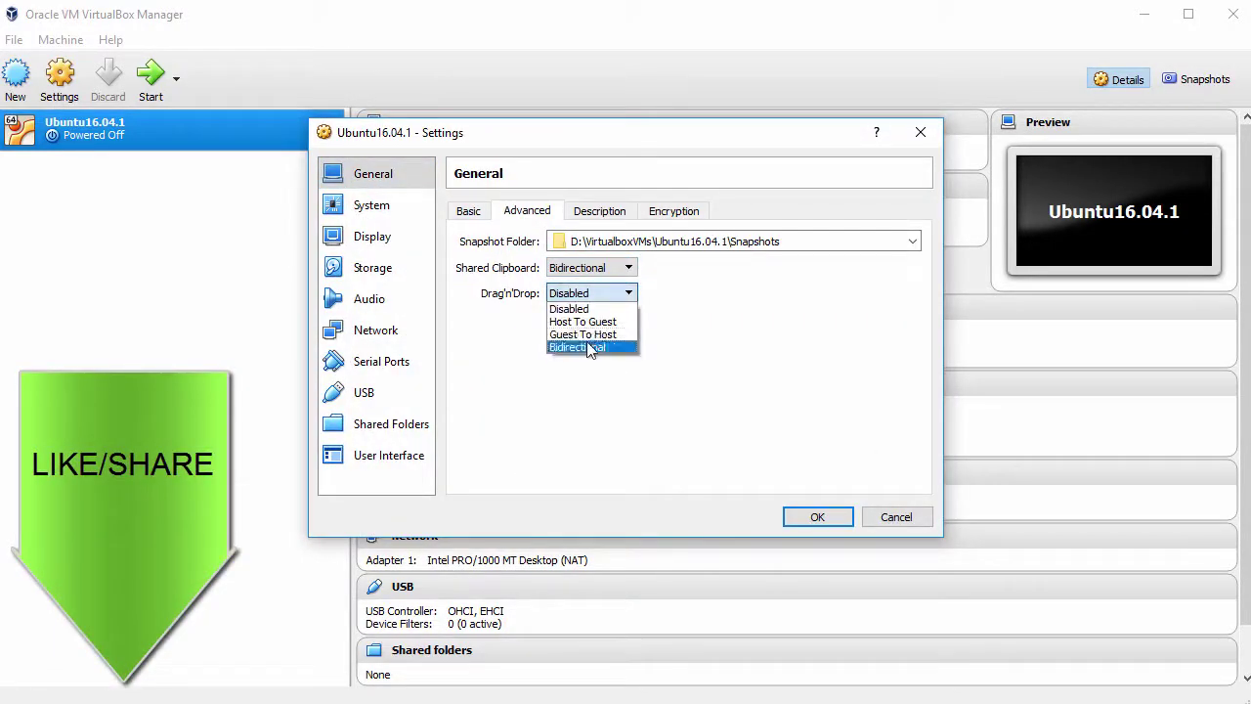
pyautogui.click(586, 347)
# Exclude Floppy from the boot order, and configure the processor with 2 CPUs and PAE/NX enabled
pyautogui.click(377, 210)
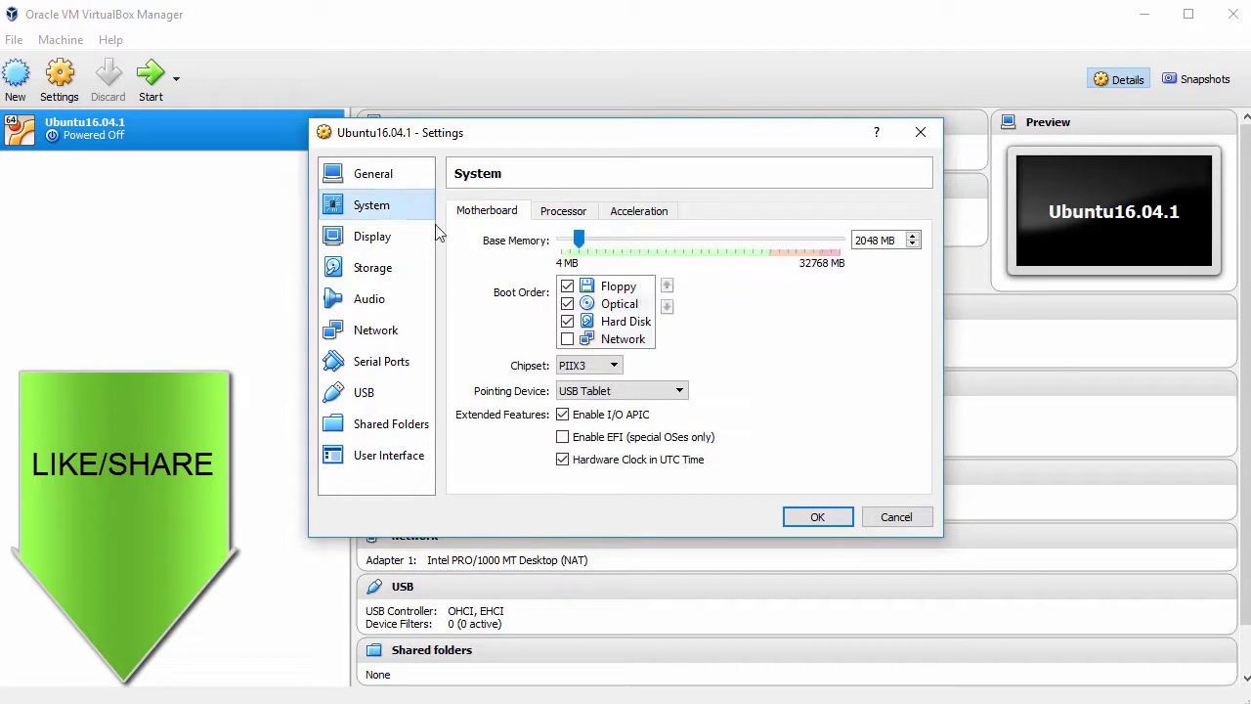
pyautogui.click(568, 286)
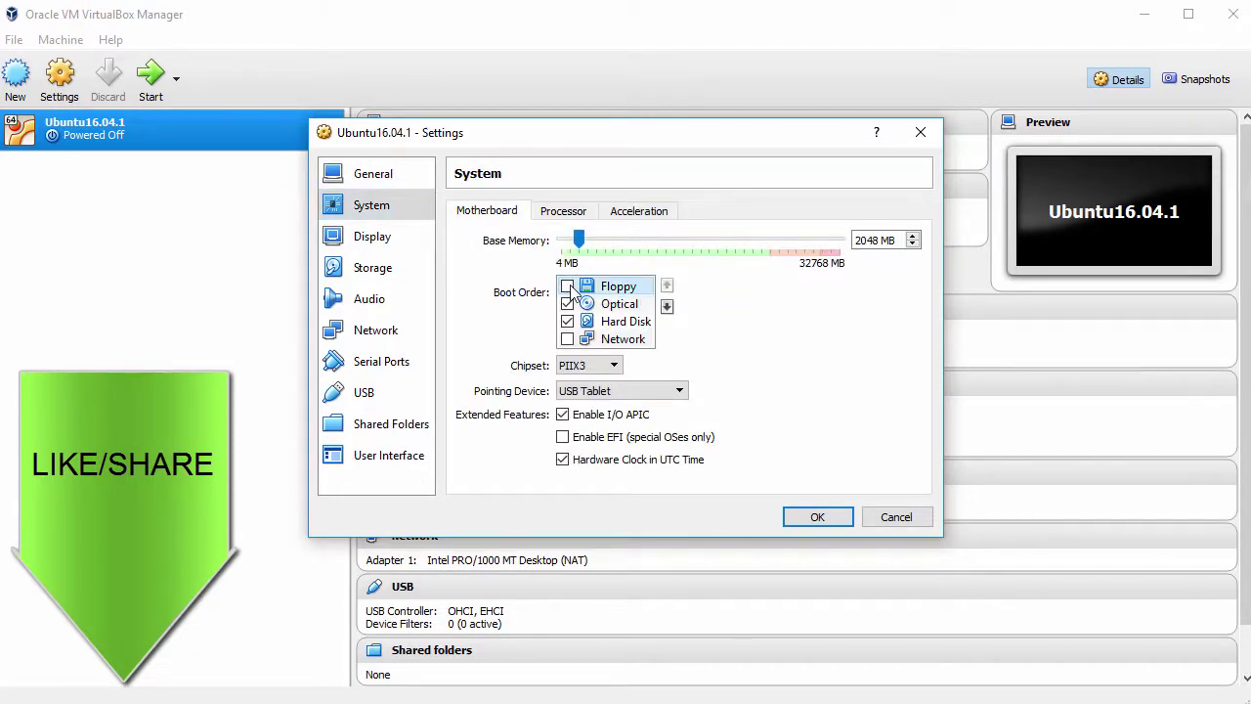
pyautogui.click(565, 212)
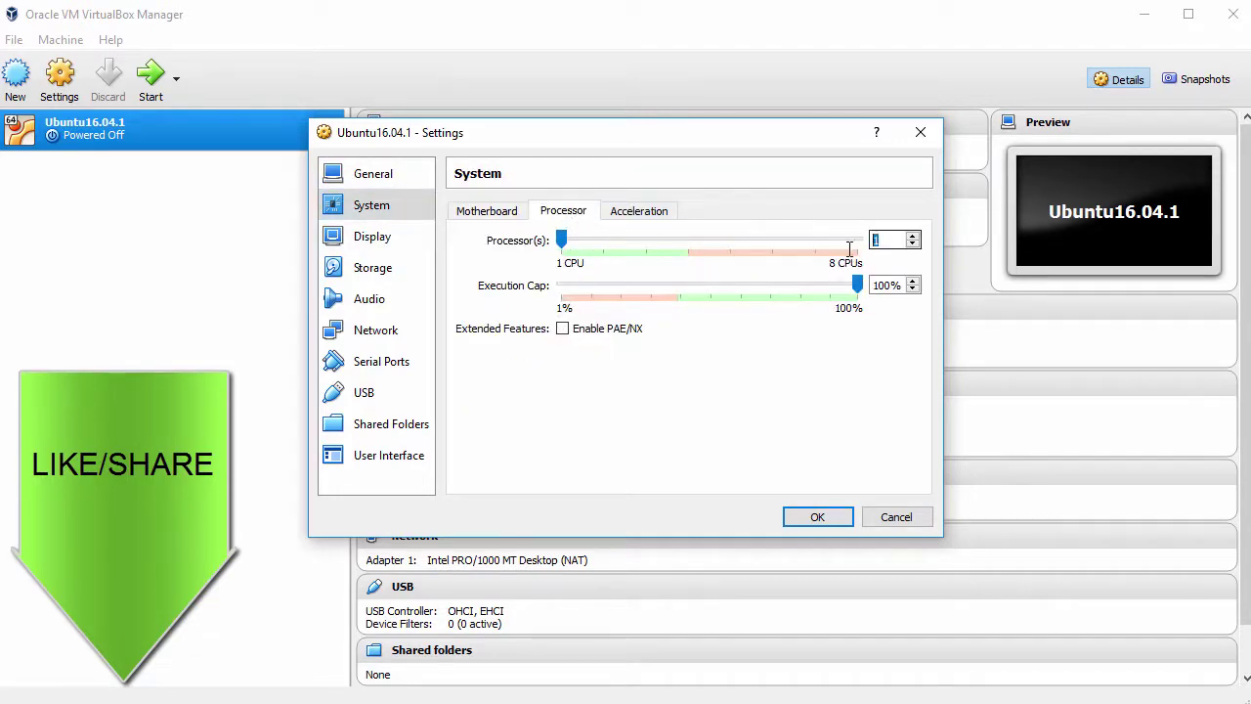
pyautogui.click(911, 235)
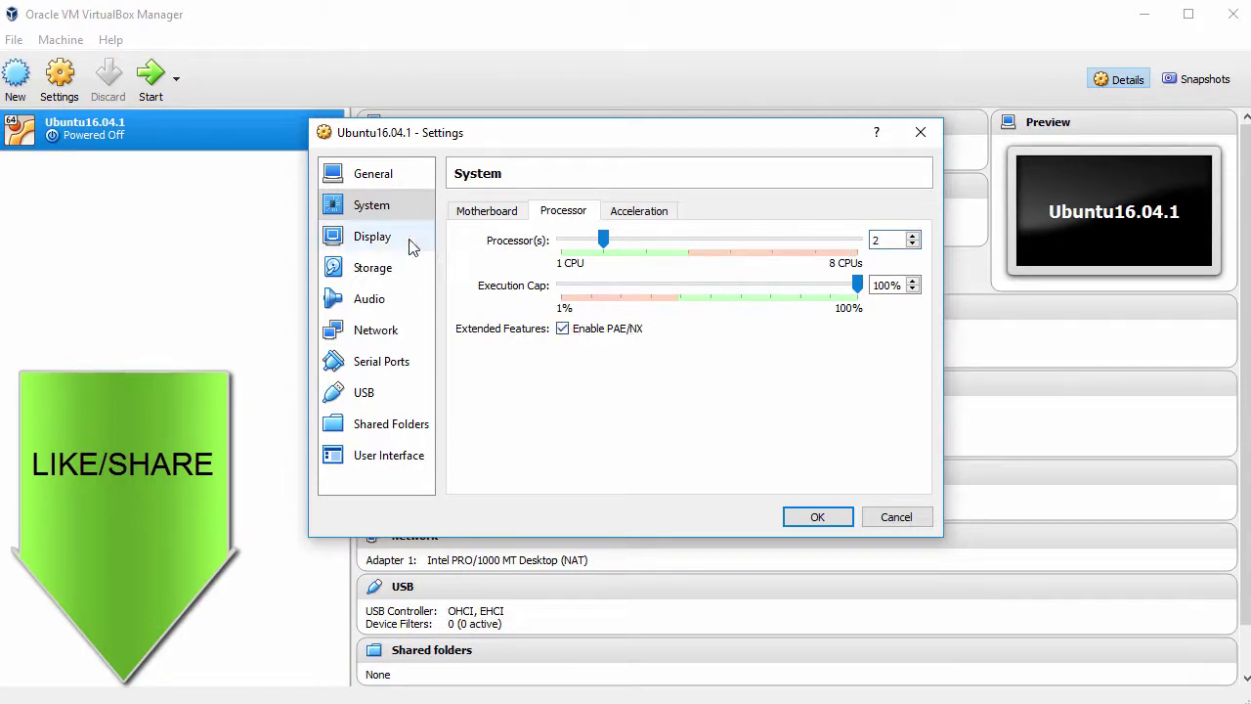
# Enable 3D acceleration, insert ubuntu-16.04.1-desktop-amd64.iso into the empty IDE optical drive, and save the machine's settings
pyautogui.click(379, 240)
pyautogui.click(540, 375)
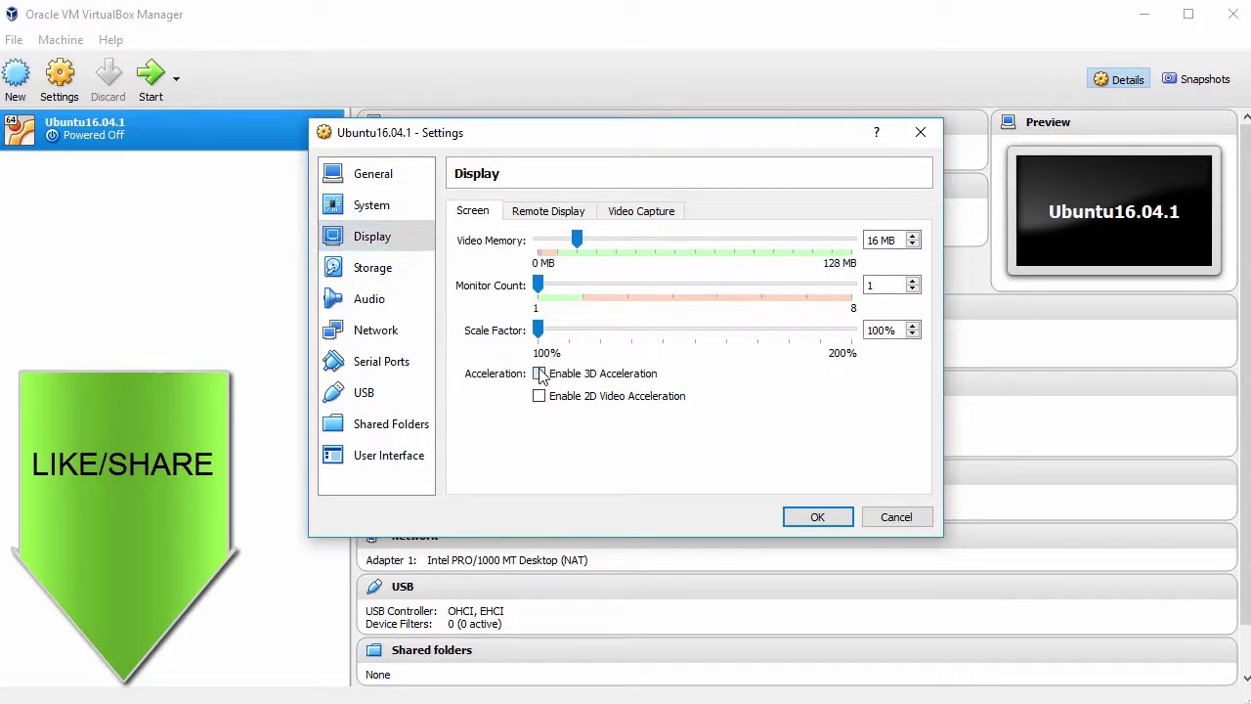
pyautogui.click(371, 268)
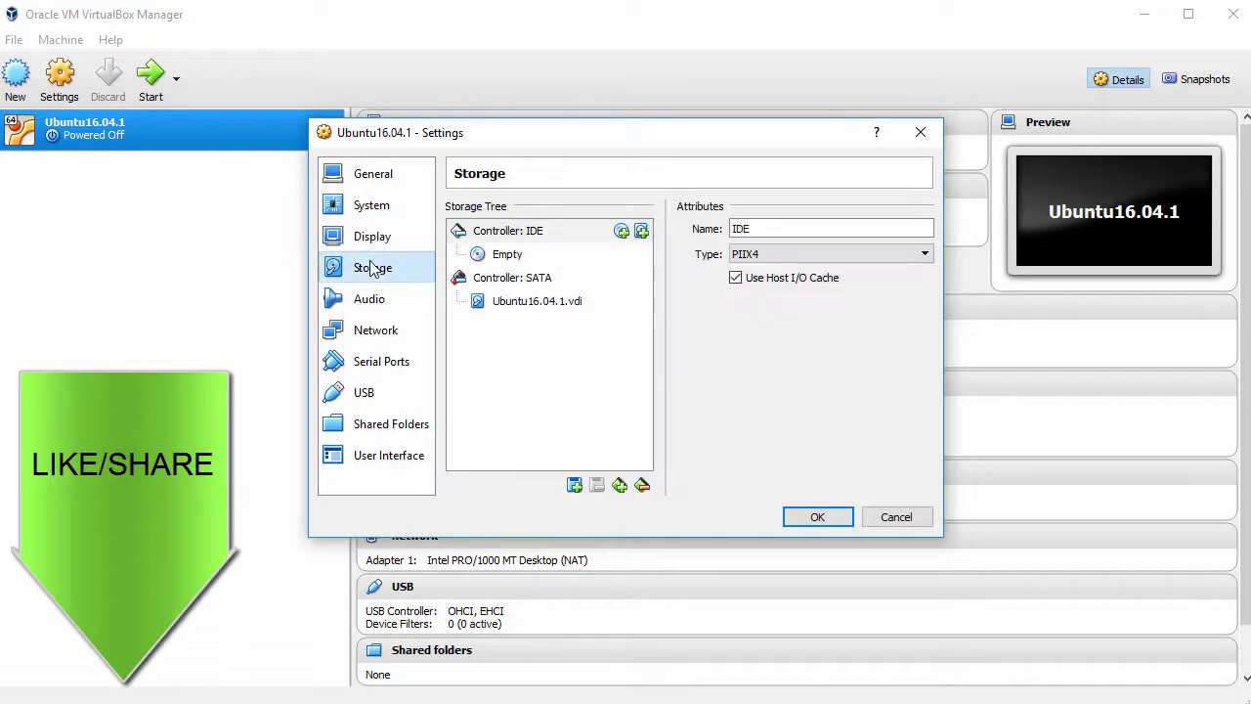
pyautogui.click(509, 258)
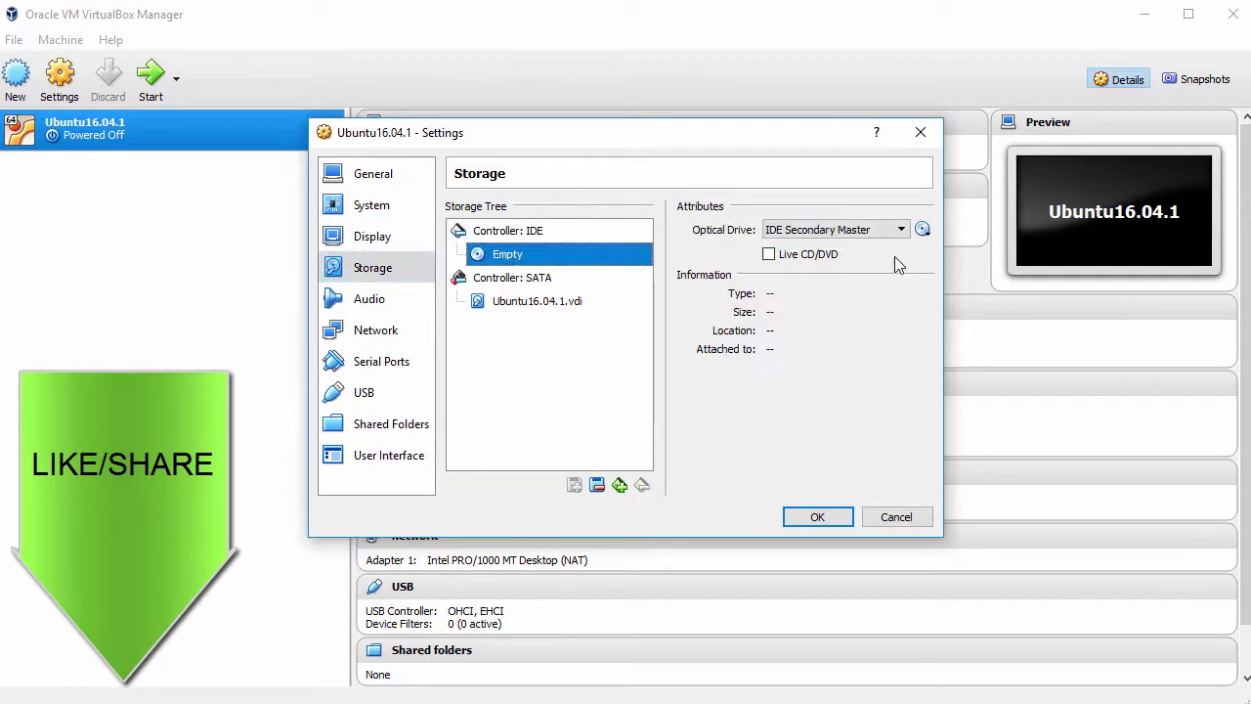
pyautogui.click(922, 230)
pyautogui.click(972, 256)
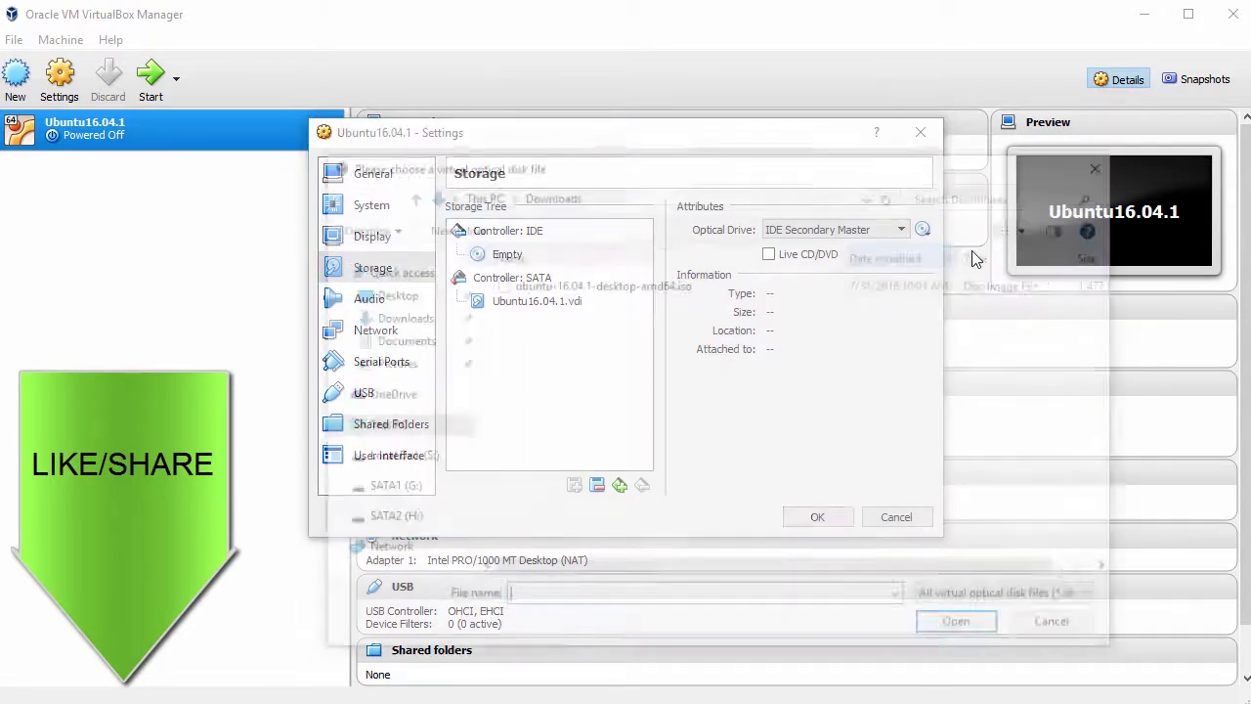
pyautogui.click(739, 283)
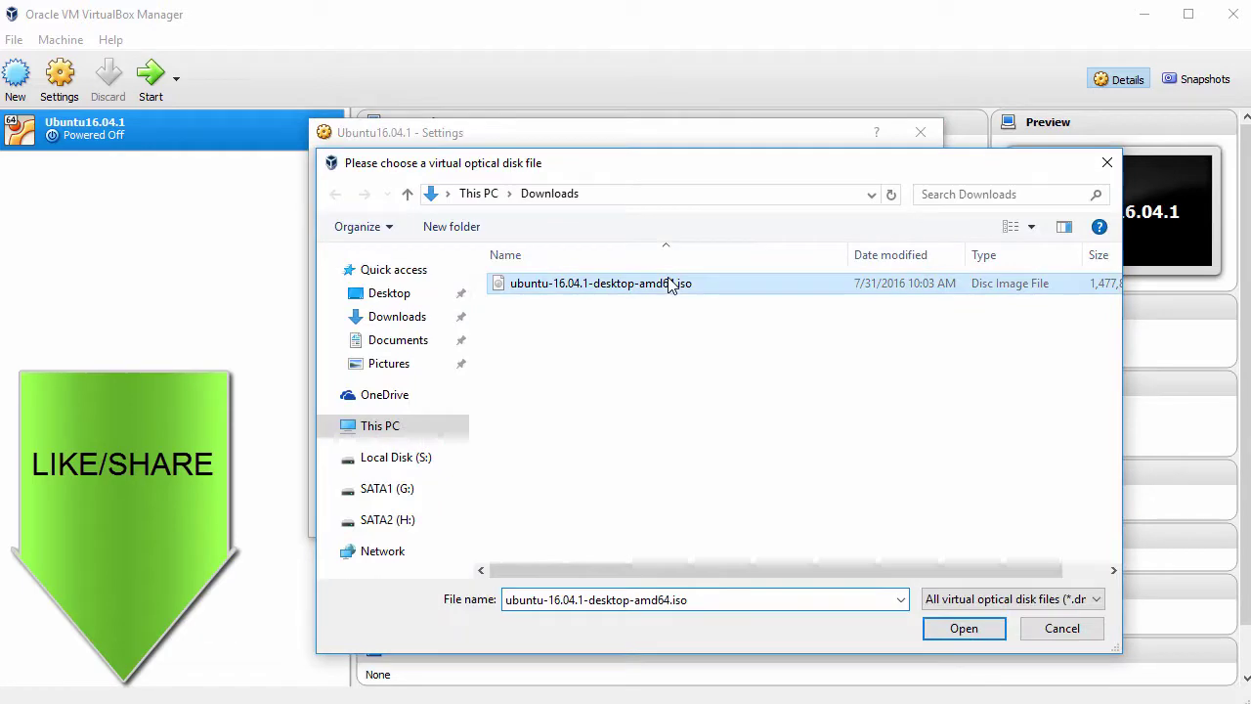
pyautogui.click(959, 628)
pyautogui.click(816, 516)
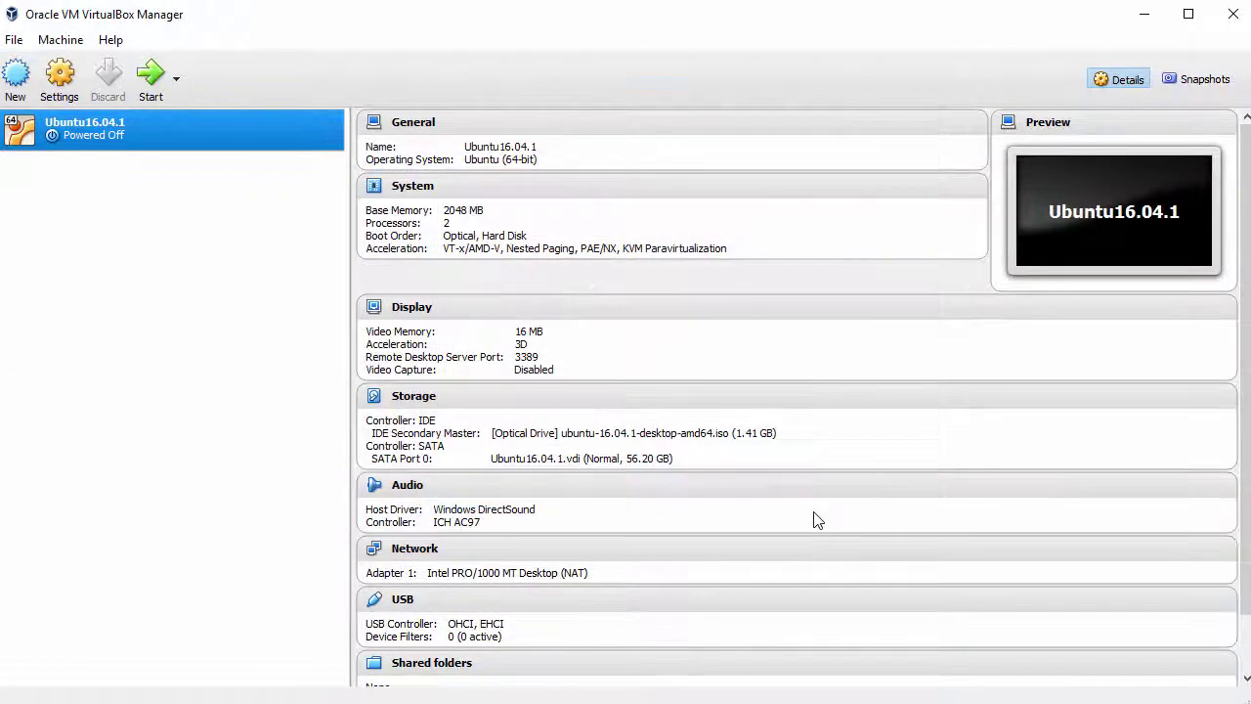
# Start the Ubuntu16.04.1 virtual machine, move its window out of the way, and dismiss the keyboard capture and mouse integration notices
pyautogui.click(143, 84)
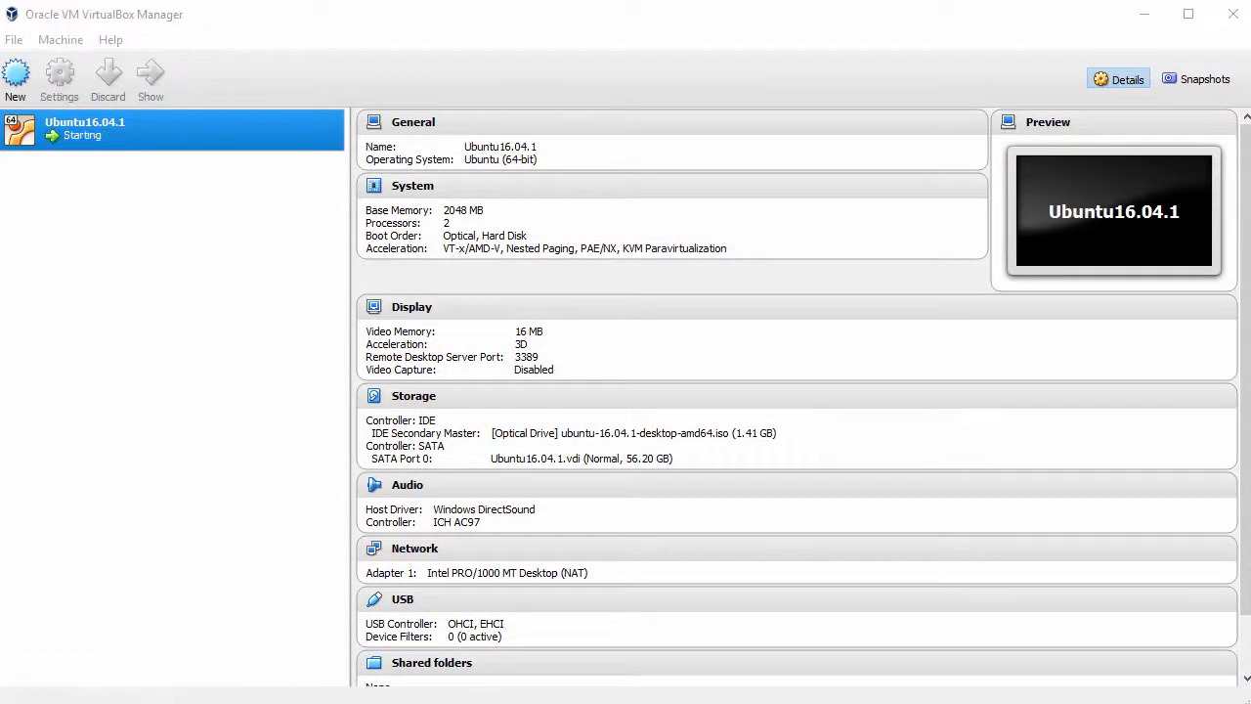
pyautogui.moveTo(117, 196); pyautogui.dragTo(394, 27)
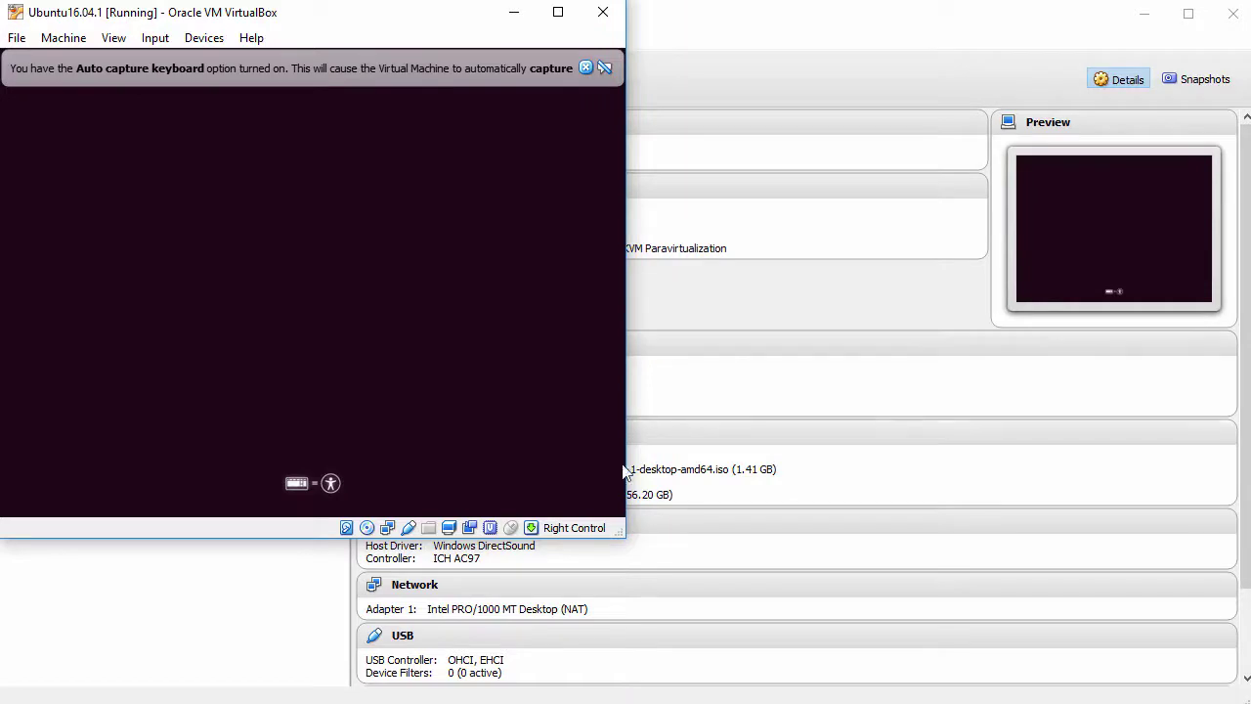
pyautogui.click(585, 68)
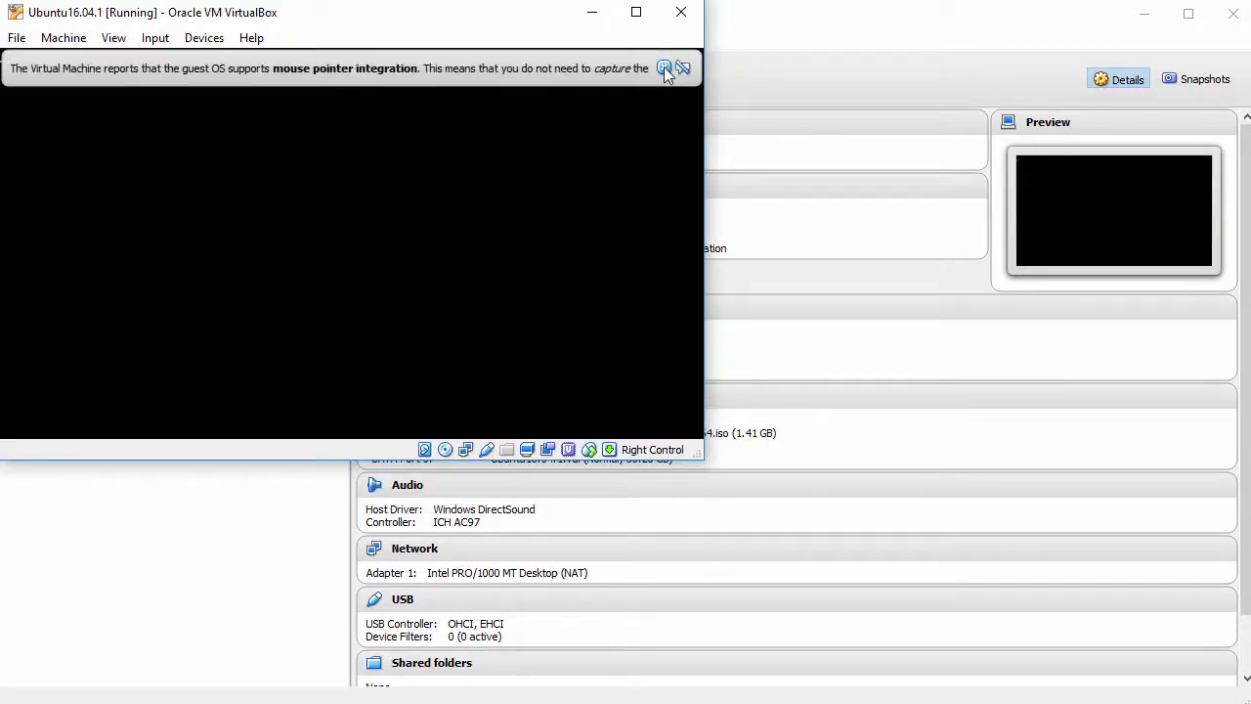
pyautogui.click(664, 67)
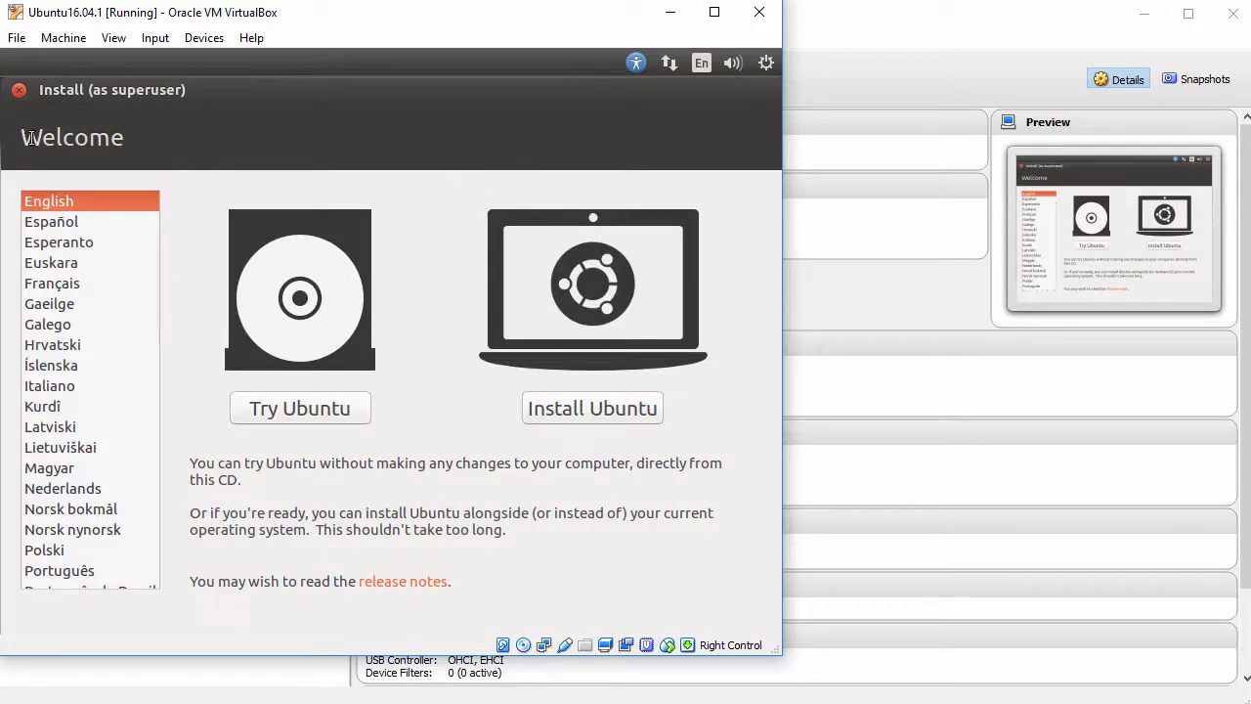
# Start the Ubuntu installation in English, with updates downloaded during installation and third-party software for graphics, Wi-Fi, Flash and MP3 included
pyautogui.moveTo(24, 137); pyautogui.dragTo(128, 135)
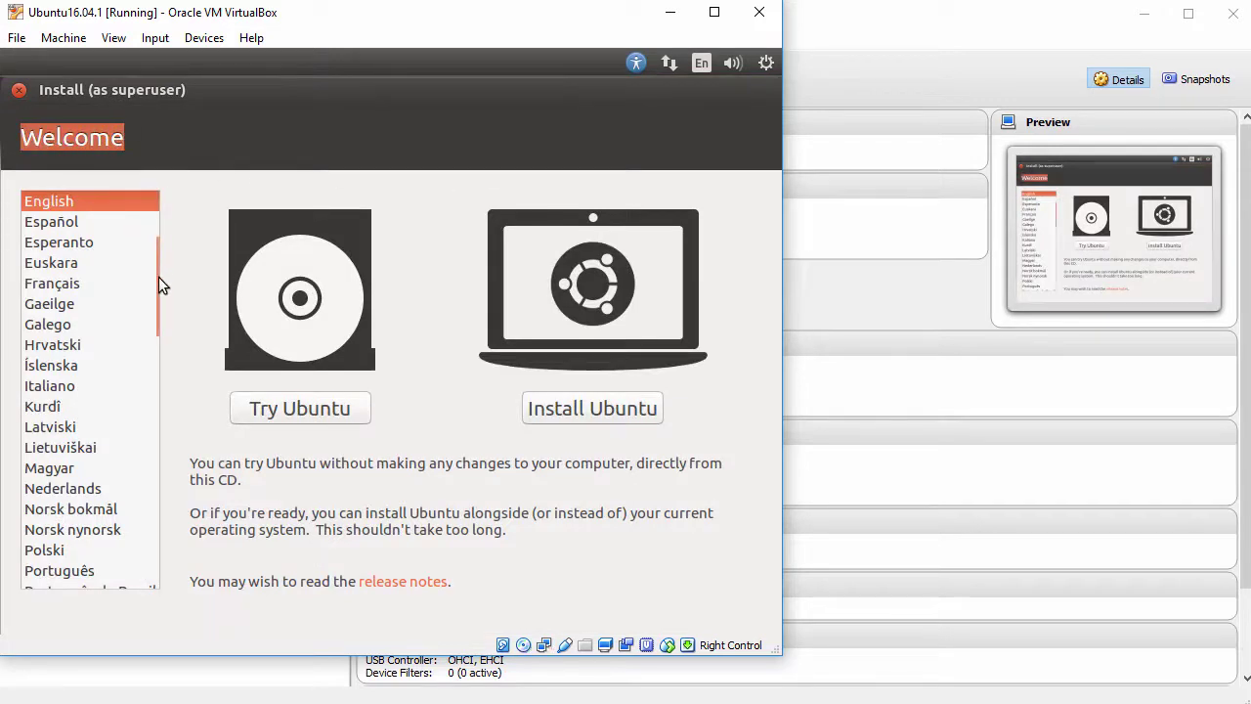
pyautogui.moveTo(154, 284)
pyautogui.mouseDown()
pyautogui.moveTo(153, 220)
pyautogui.moveTo(154, 274)
pyautogui.mouseUp()
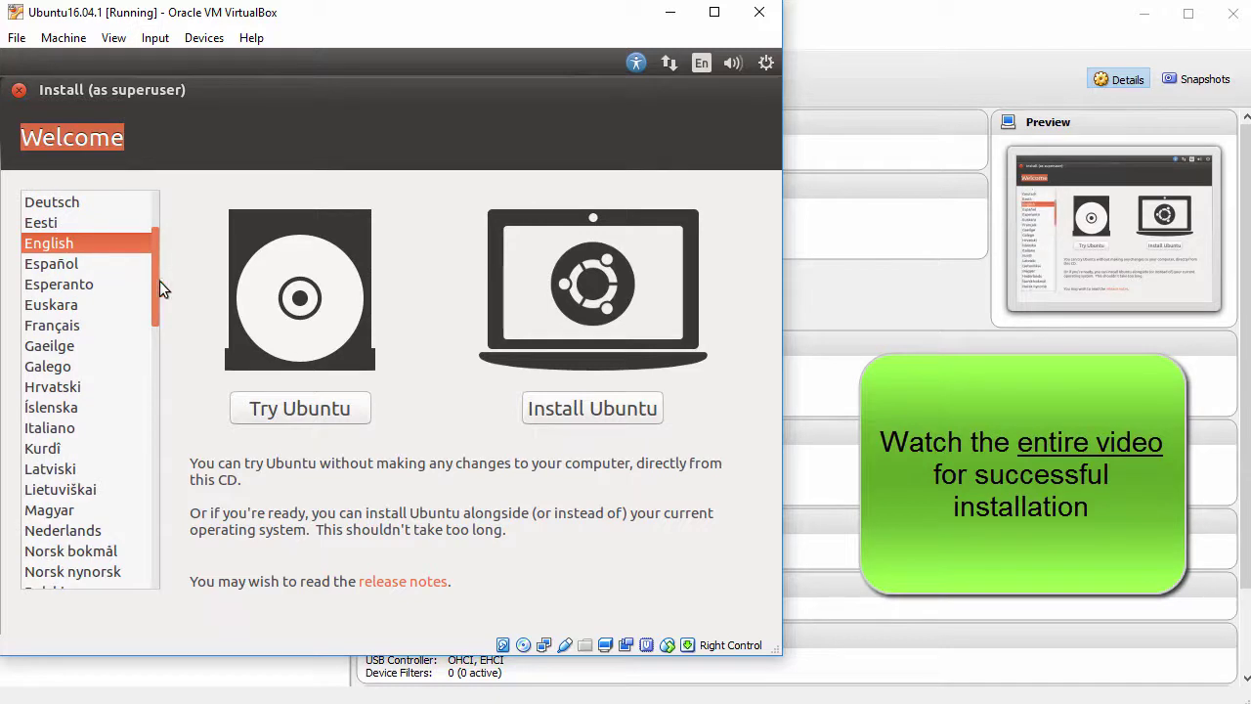
pyautogui.click(579, 408)
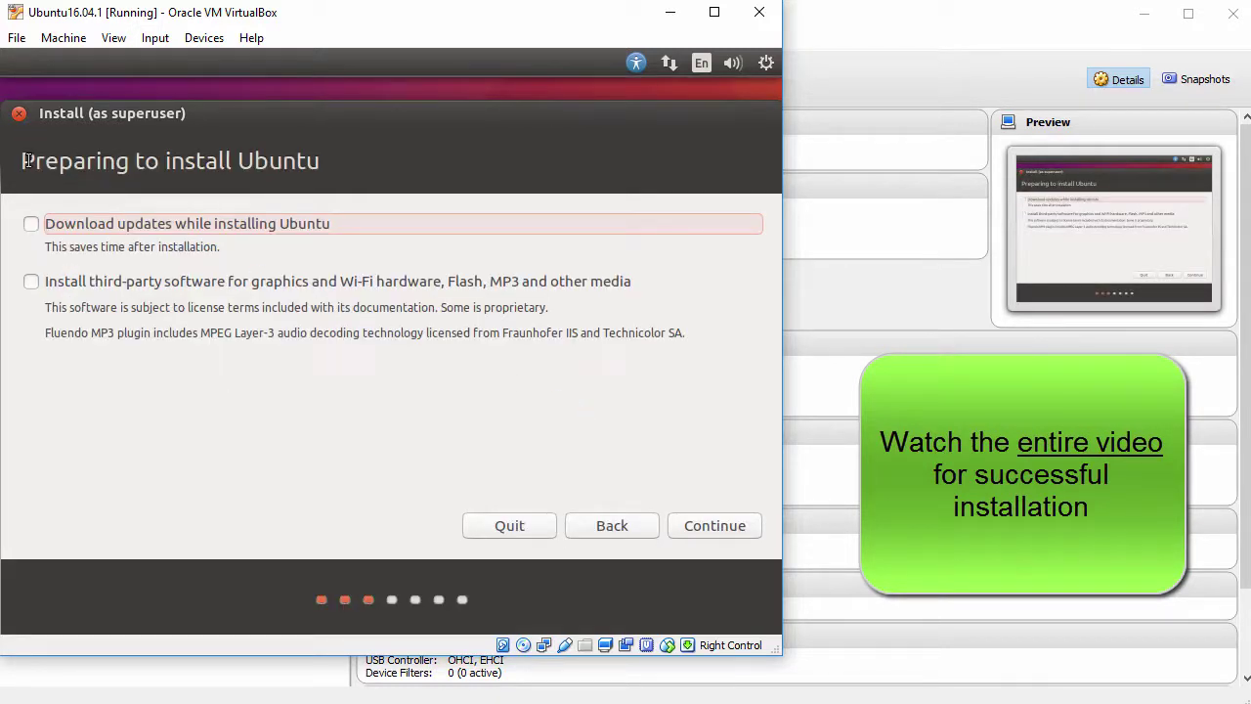
pyautogui.moveTo(27, 160); pyautogui.dragTo(354, 164)
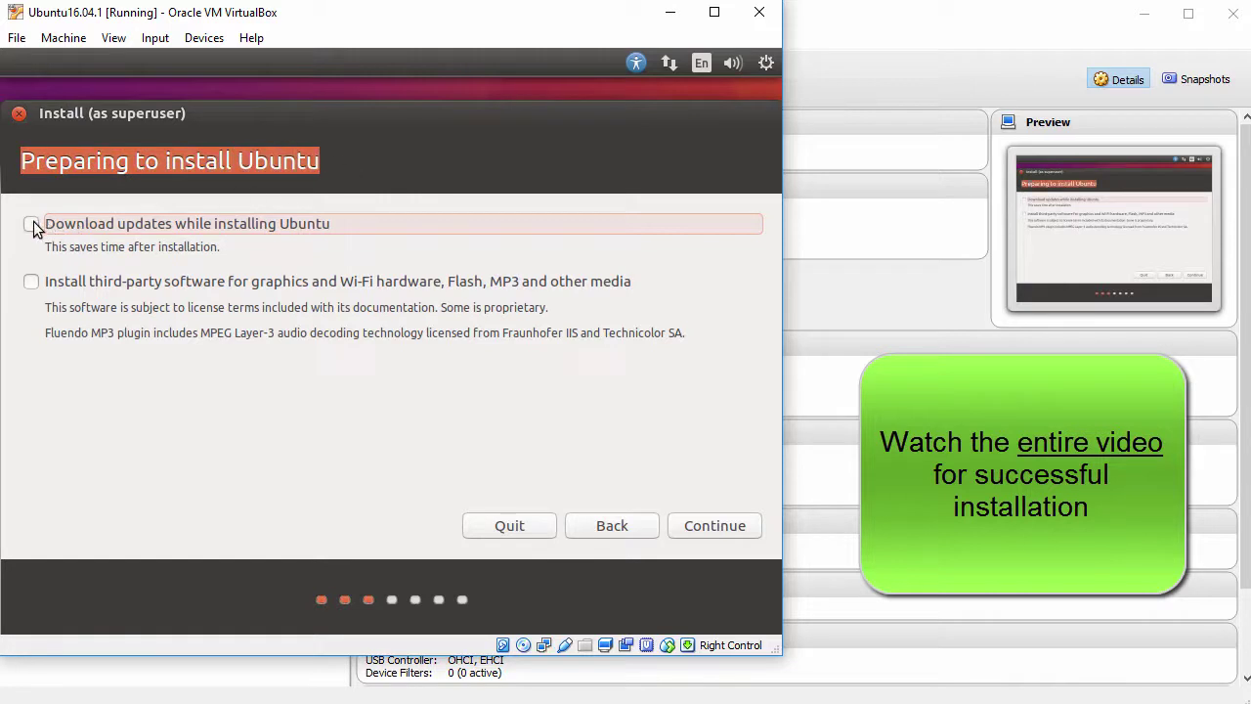
pyautogui.click(32, 281)
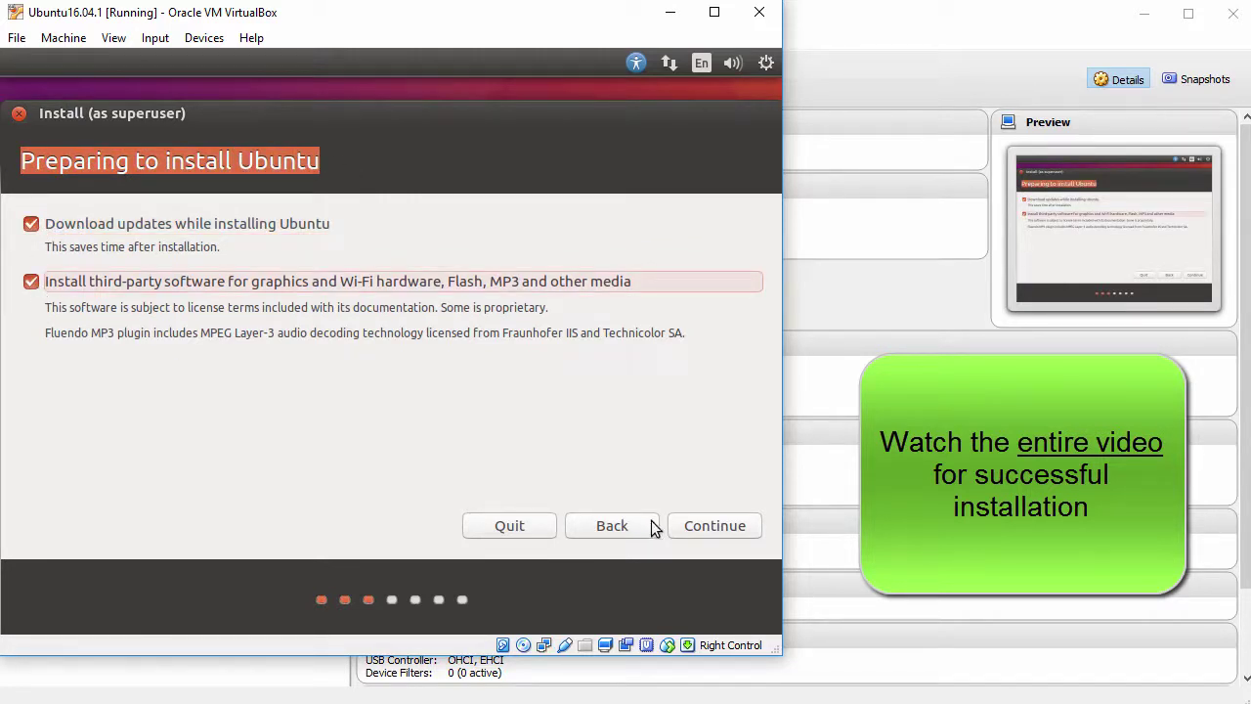
pyautogui.click(686, 524)
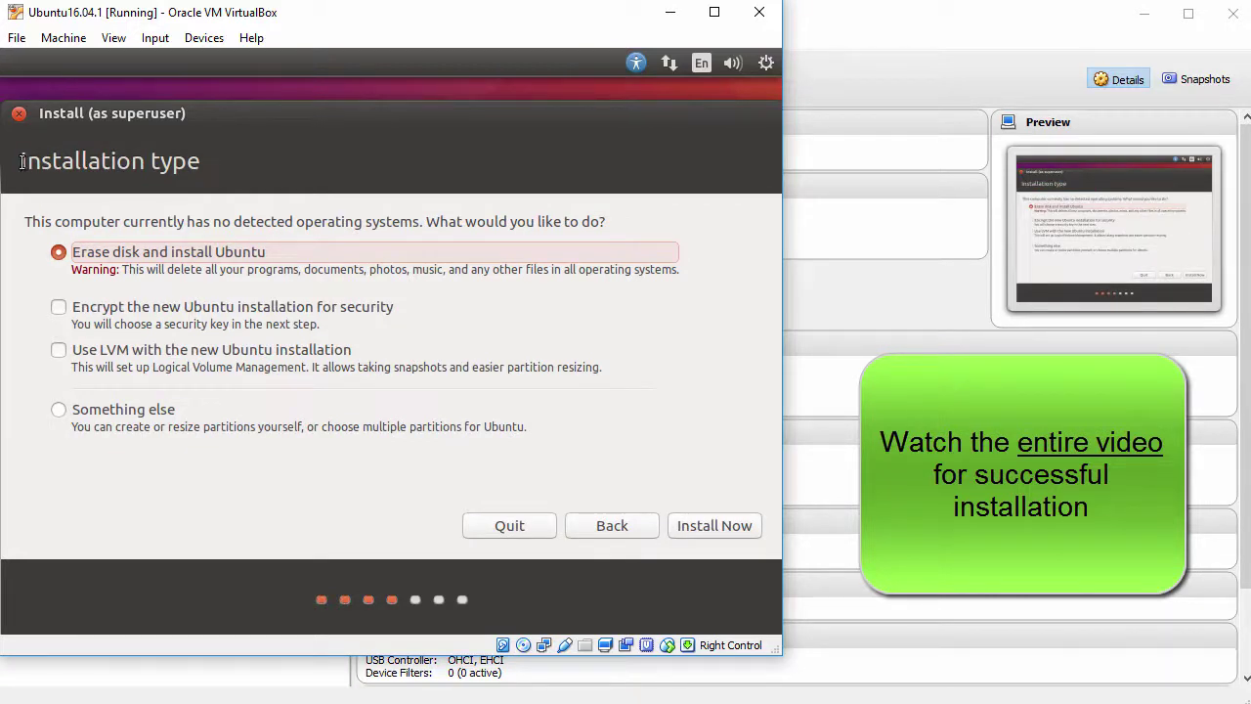
# Choose to erase the disk and install Ubuntu, and accept writing the changes to disk
pyautogui.moveTo(21, 161); pyautogui.dragTo(201, 162)
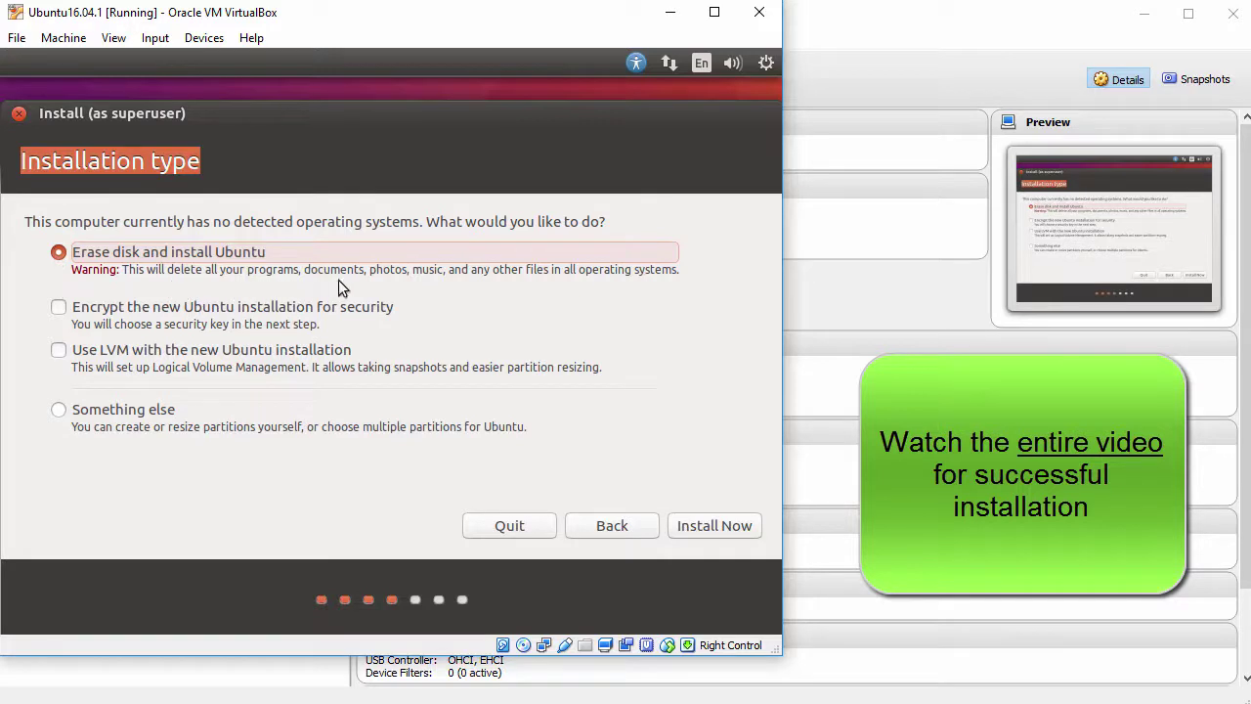
pyautogui.click(697, 522)
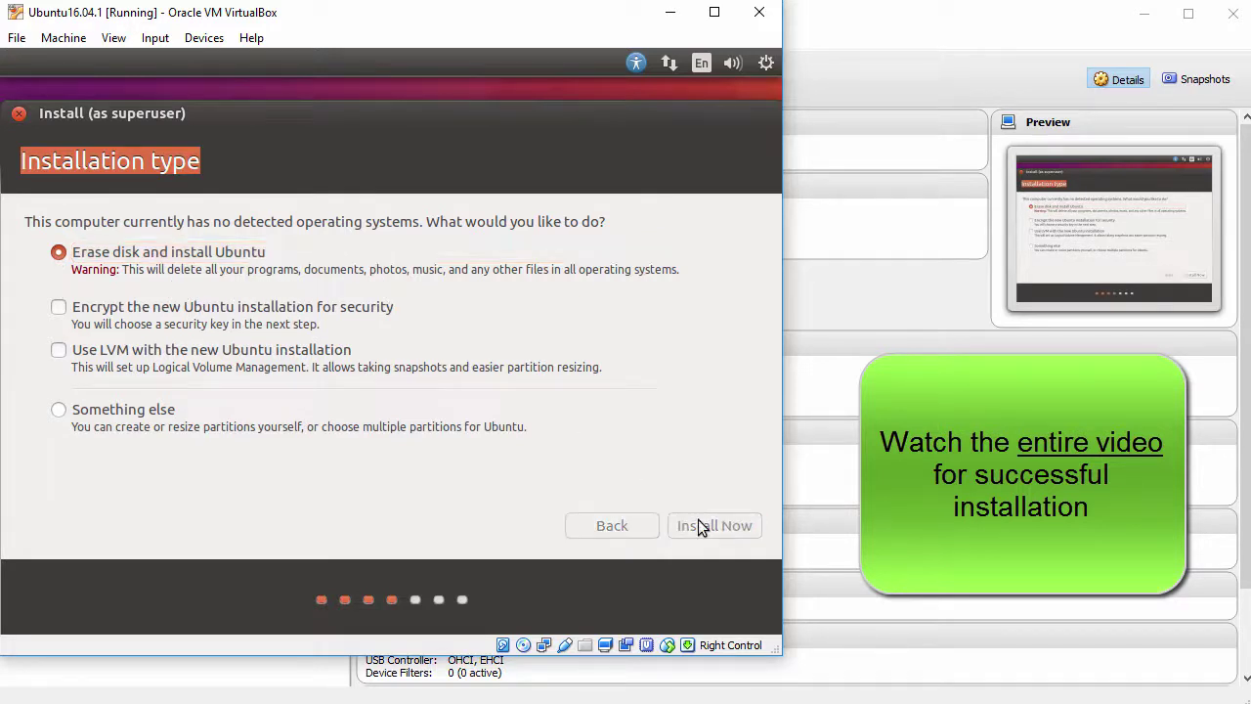
pyautogui.click(722, 495)
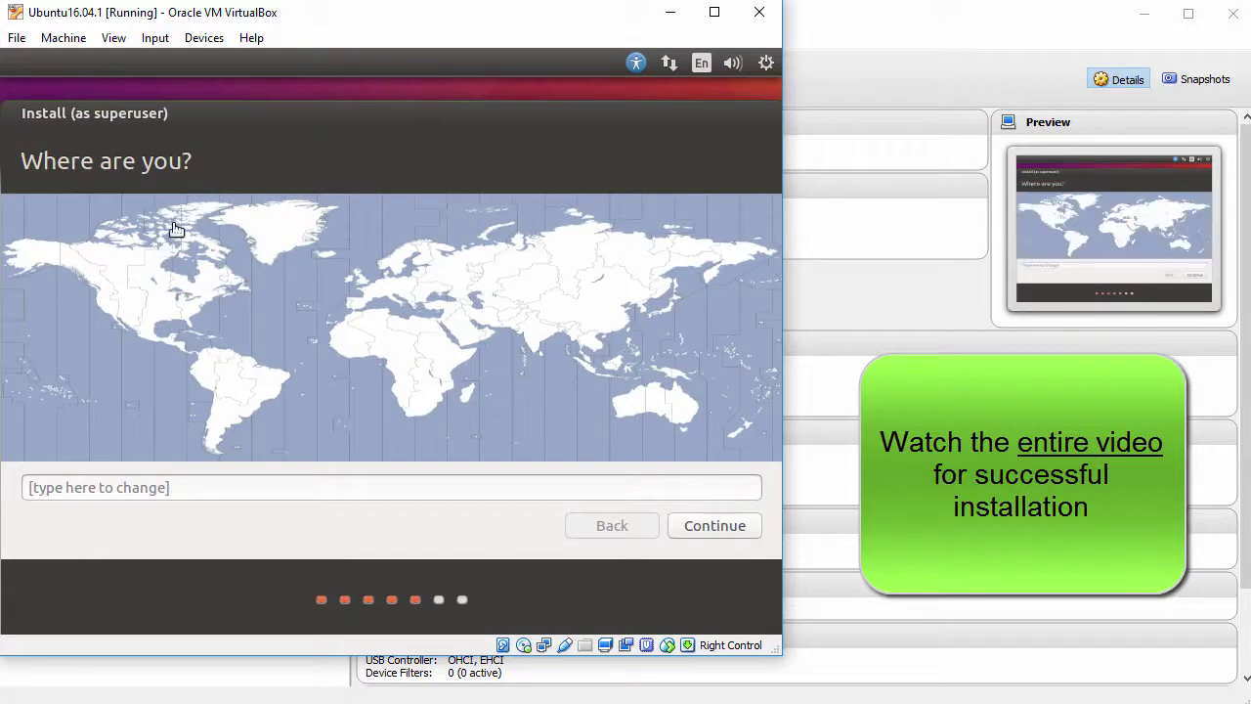
# Set the installation's location to Perth on the time zone map
pyautogui.moveTo(30, 161); pyautogui.dragTo(228, 175)
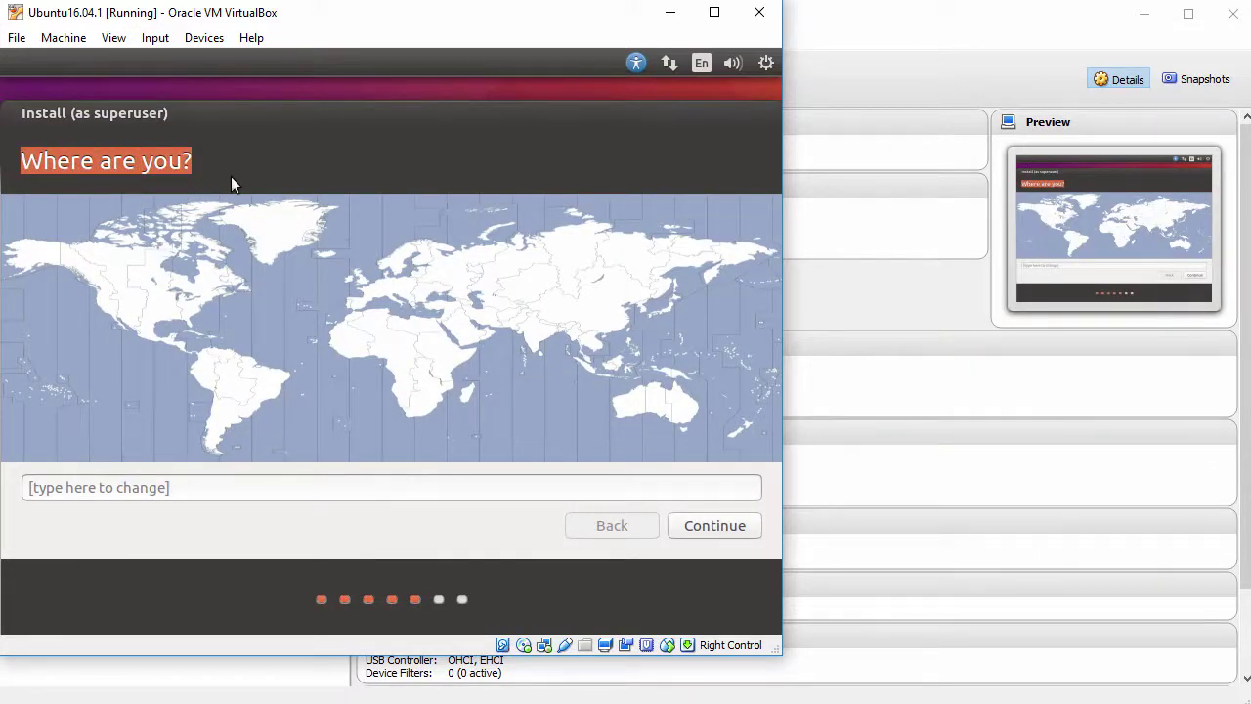
pyautogui.click(633, 408)
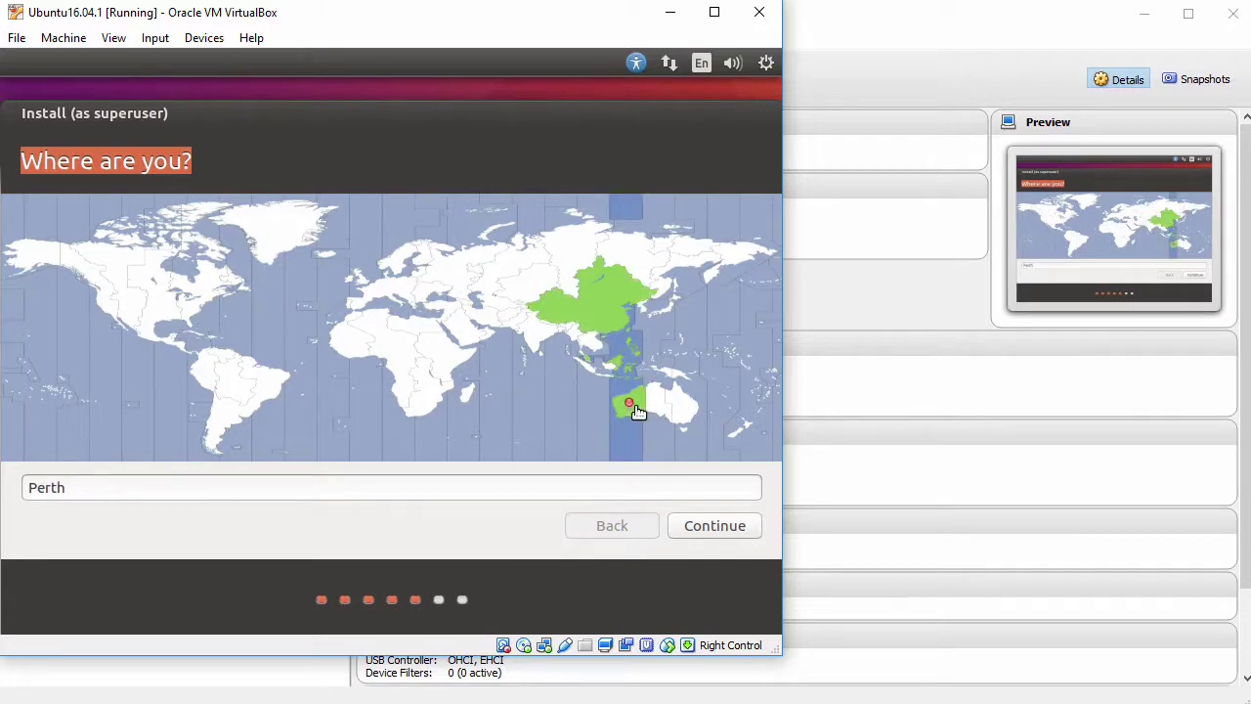
pyautogui.click(706, 523)
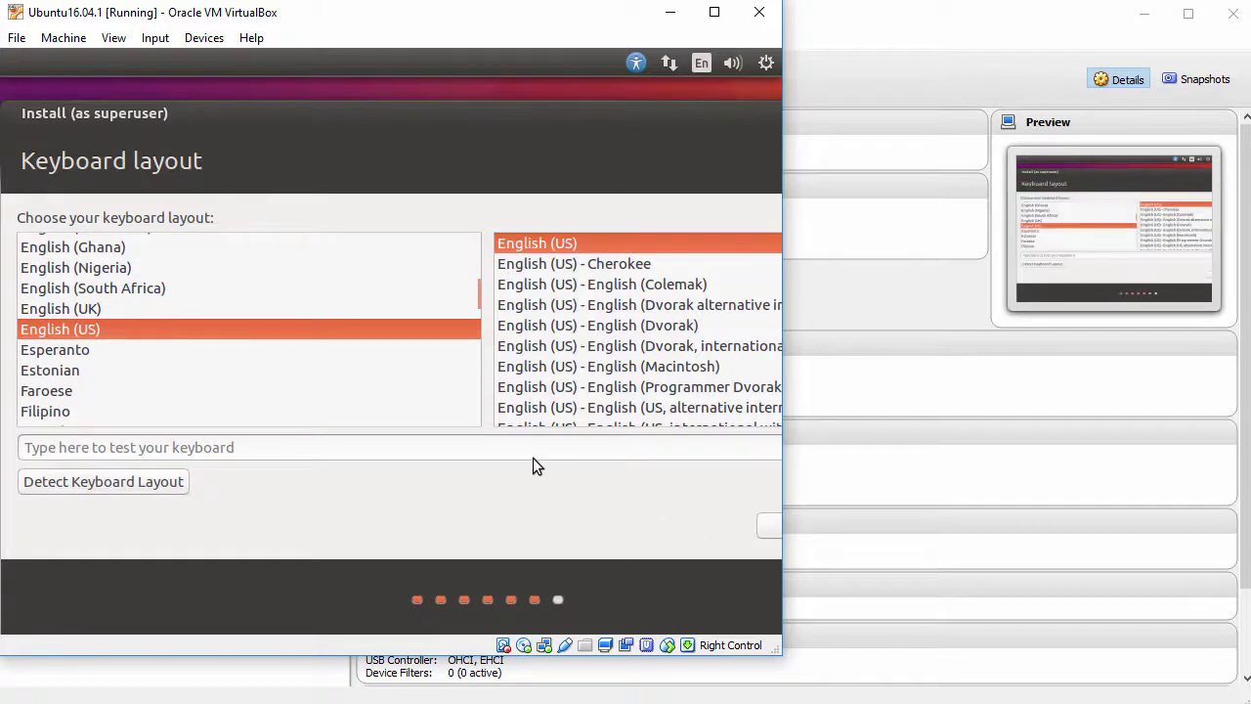
# Accept the English (US) keyboard layout for the installation
pyautogui.moveTo(21, 161); pyautogui.dragTo(186, 187)
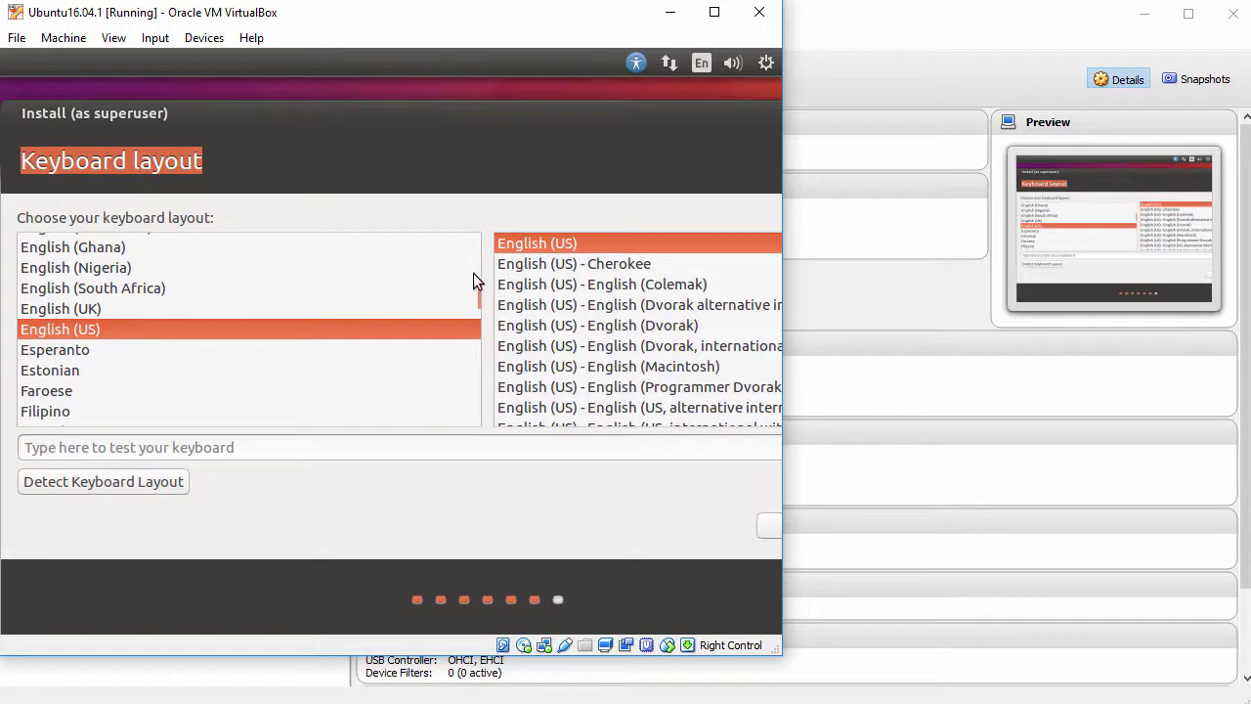
pyautogui.moveTo(191, 113); pyautogui.dragTo(136, 94)
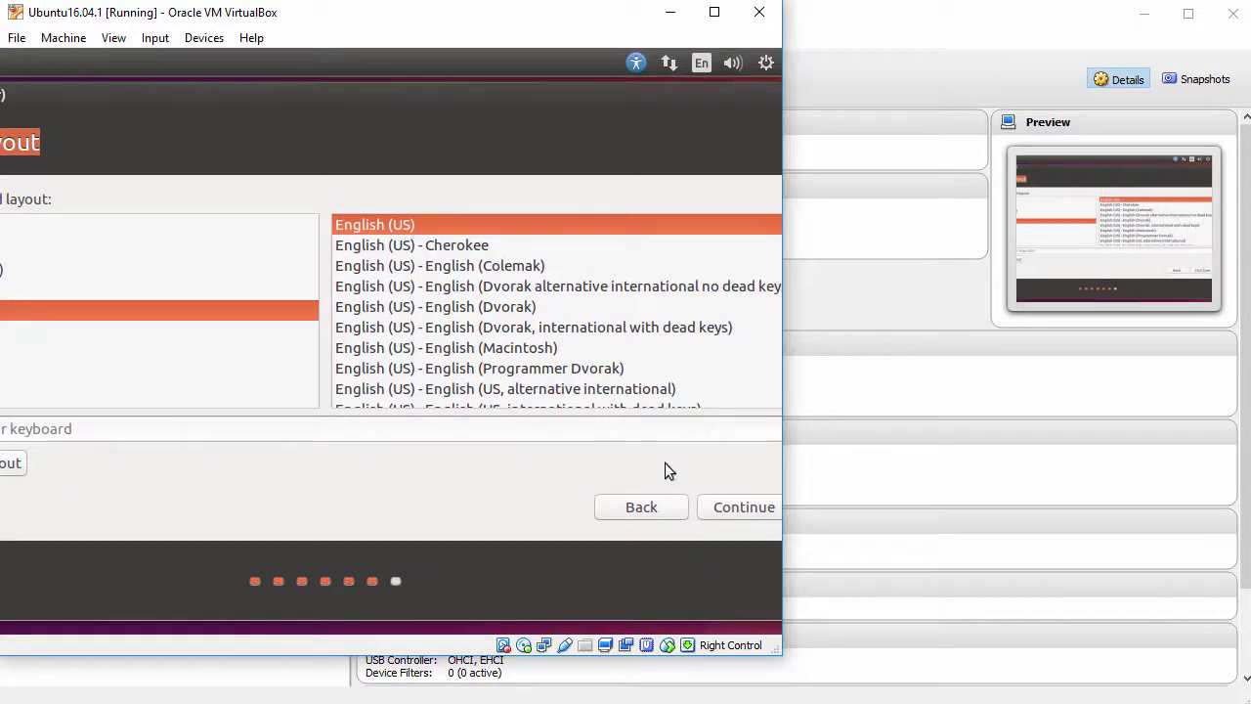
pyautogui.click(732, 504)
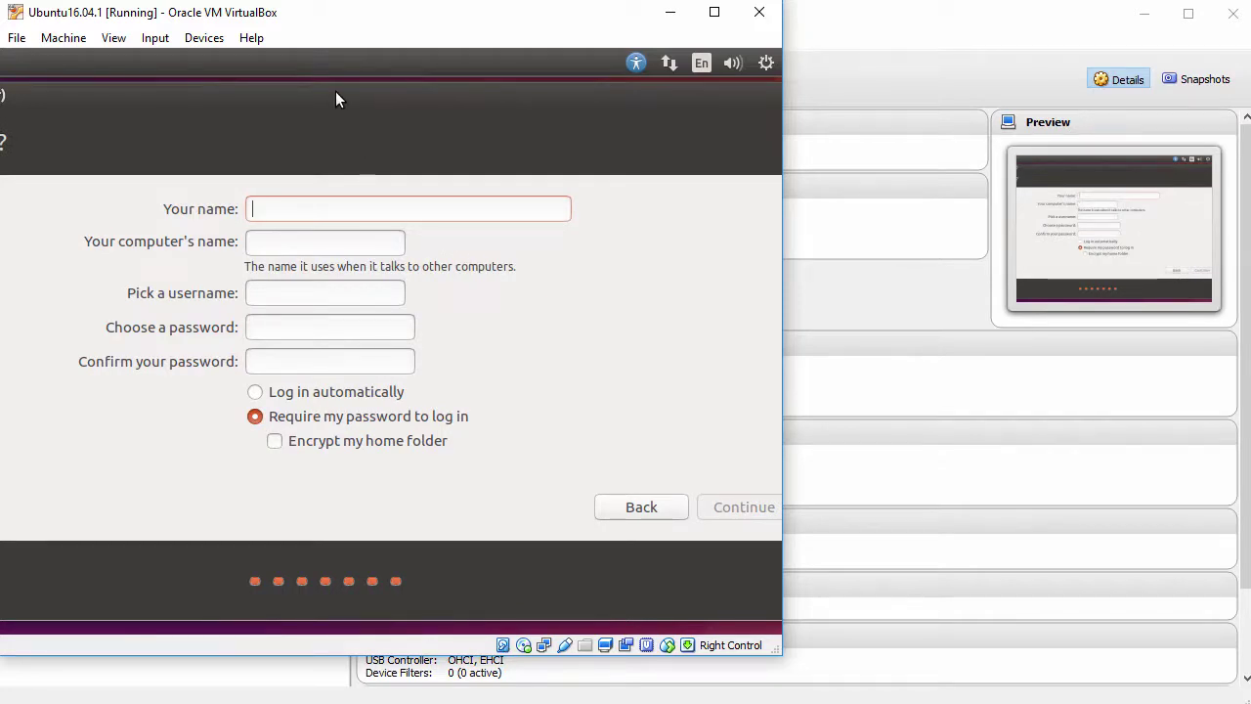
# Enter the user's full name and set the computer's name to ubuntu16
pyautogui.moveTo(335, 92); pyautogui.dragTo(358, 95)
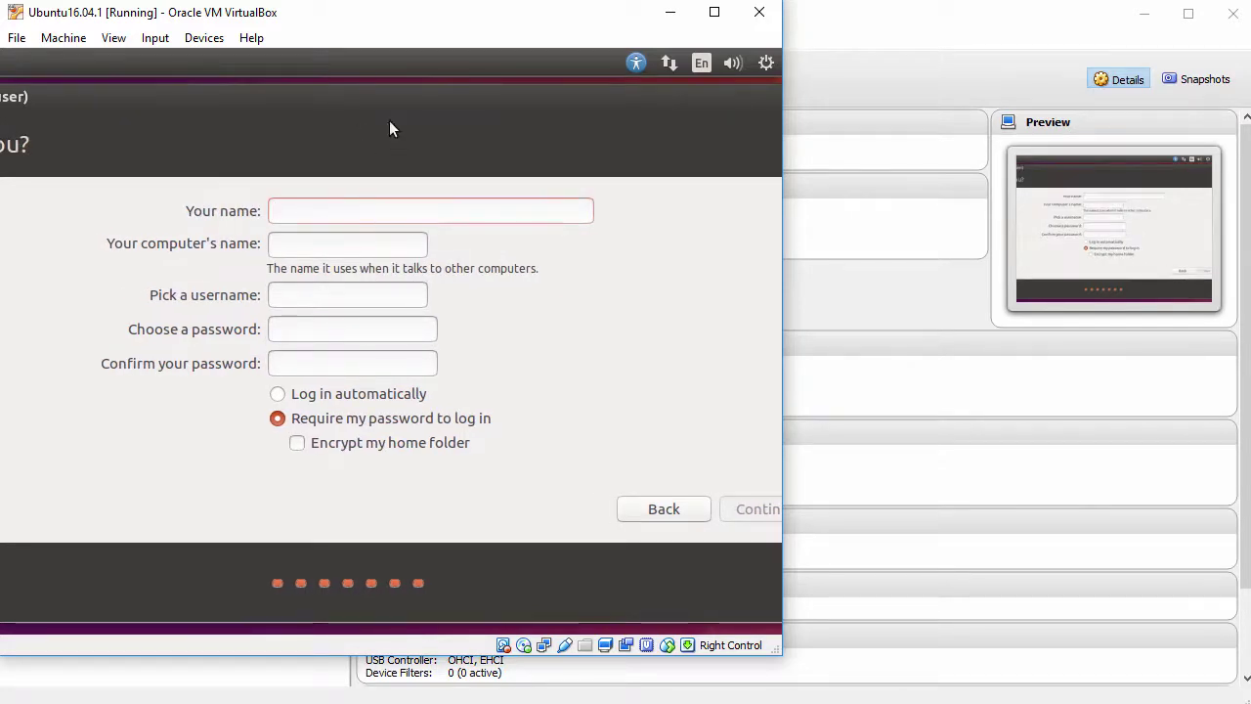
pyautogui.write('John')
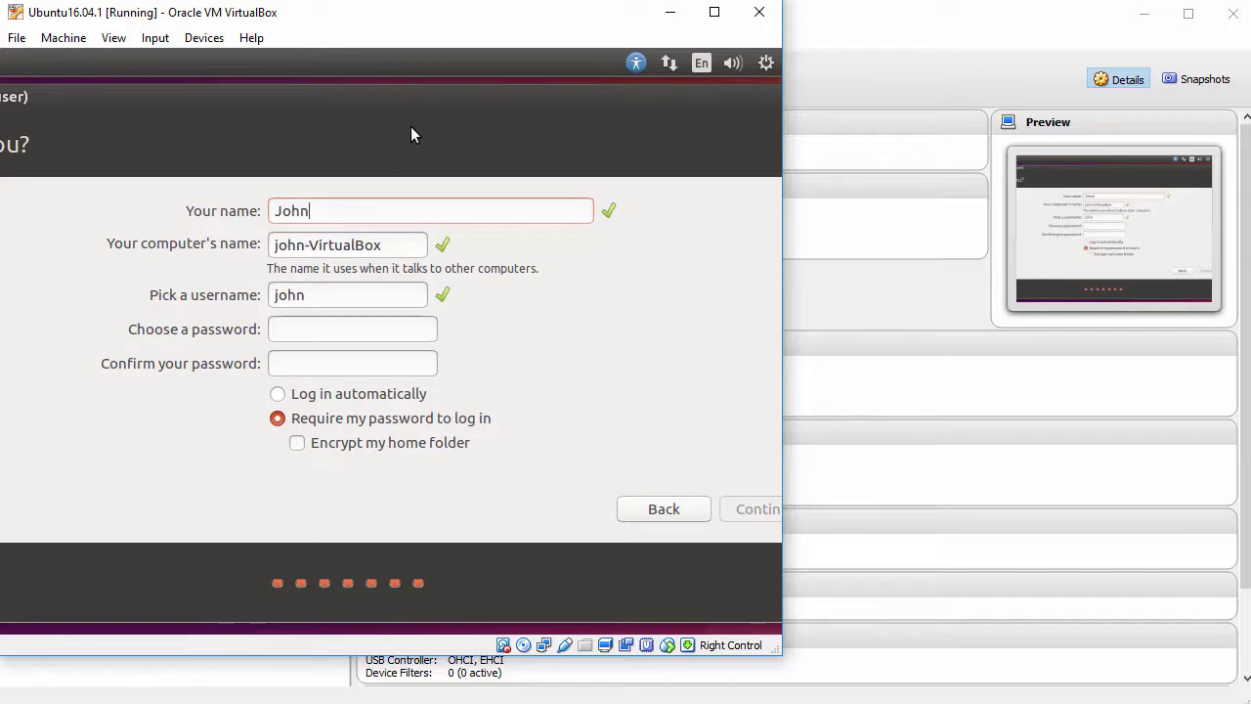
pyautogui.write(' Smith')
pyautogui.press('Tab')
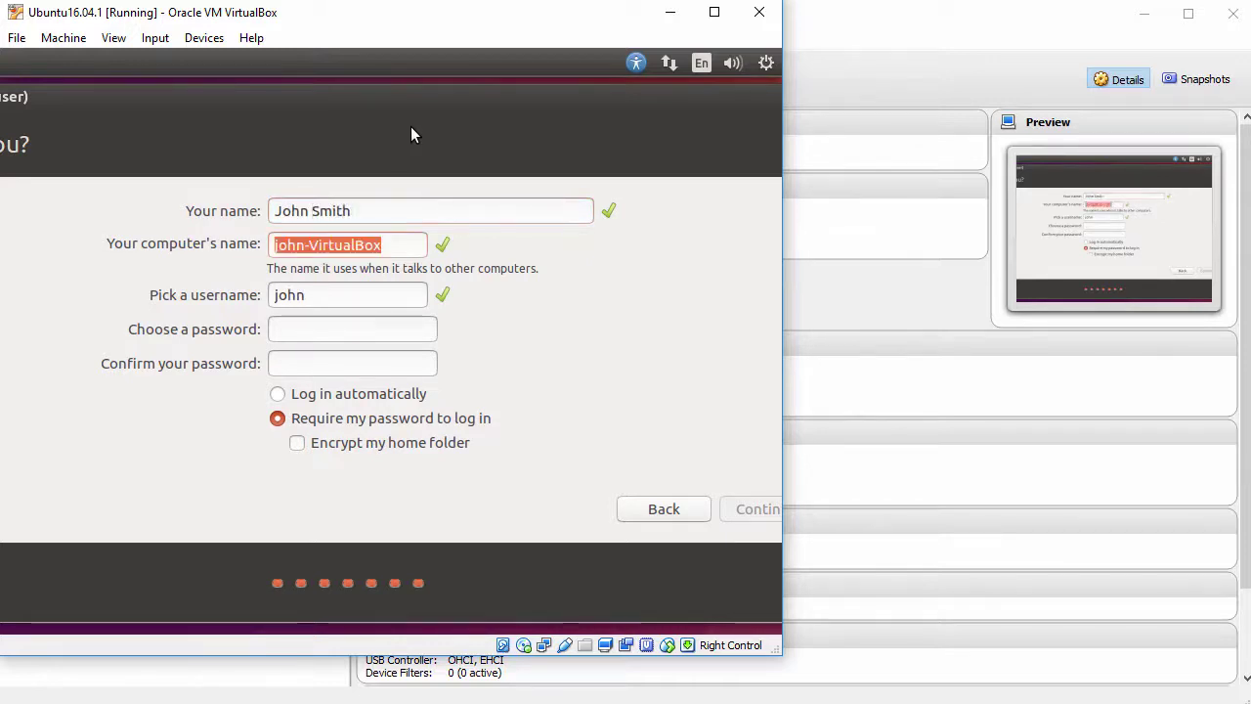
pyautogui.write('ubuntu16')
pyautogui.press('Tab')
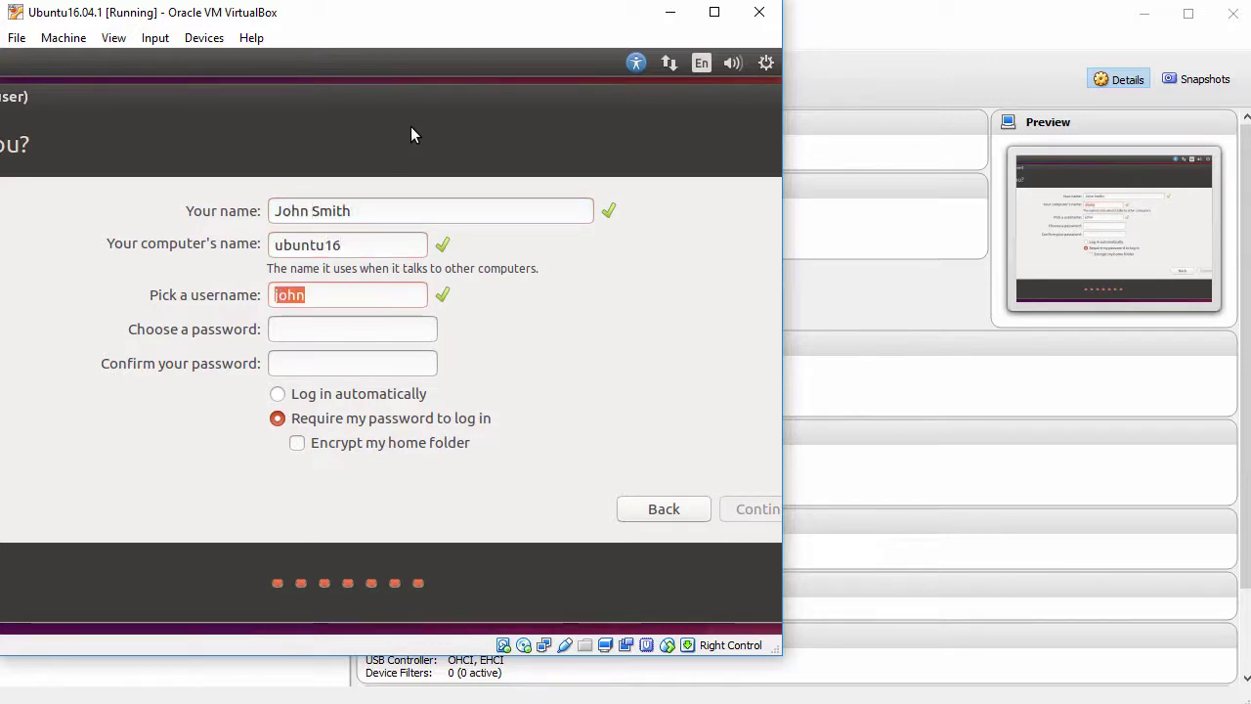
# Keep the suggested username, enter and confirm the account password, and continue the installation with a password required to log in
pyautogui.press('Tab')
pyautogui.write('••')
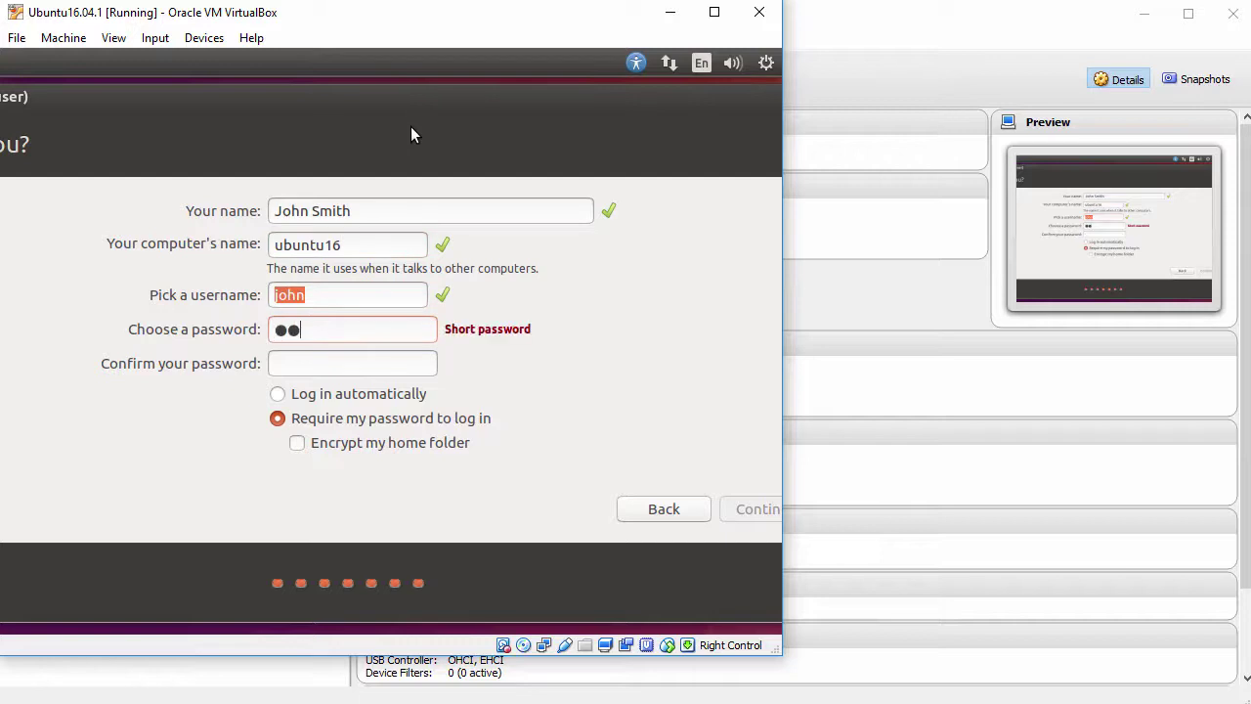
pyautogui.write('••••••••')
pyautogui.press('Tab')
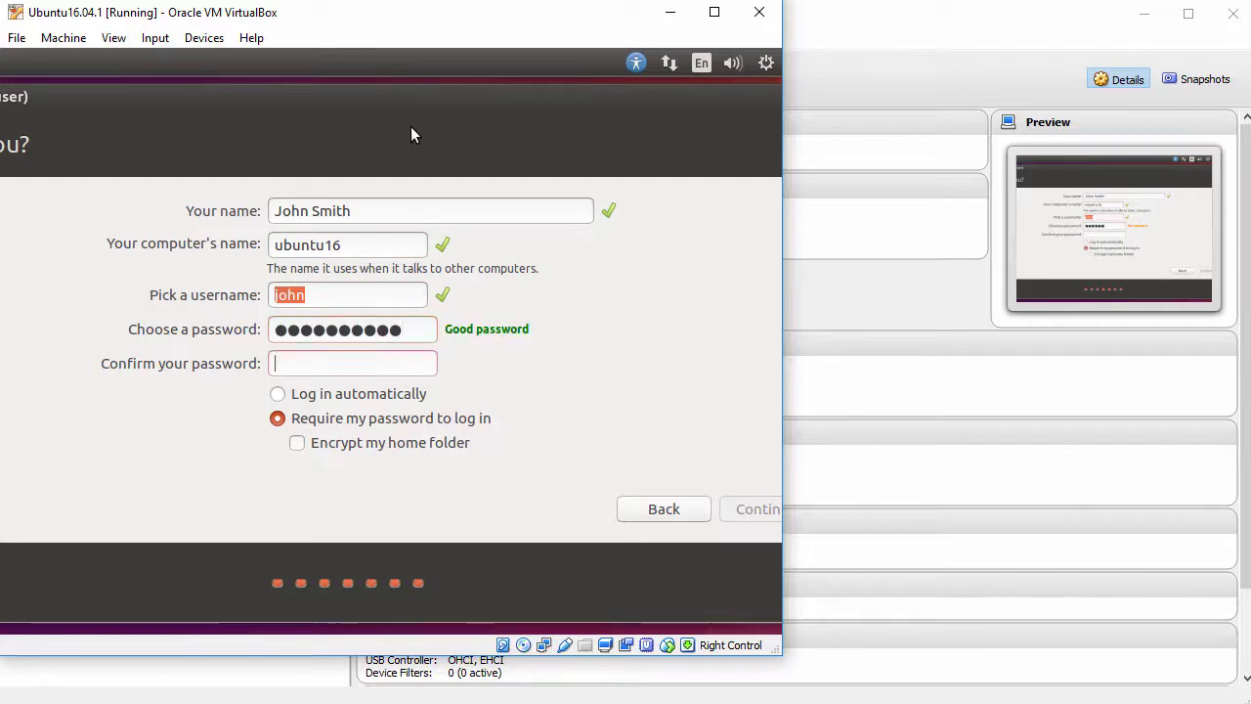
pyautogui.write('••••••••••')
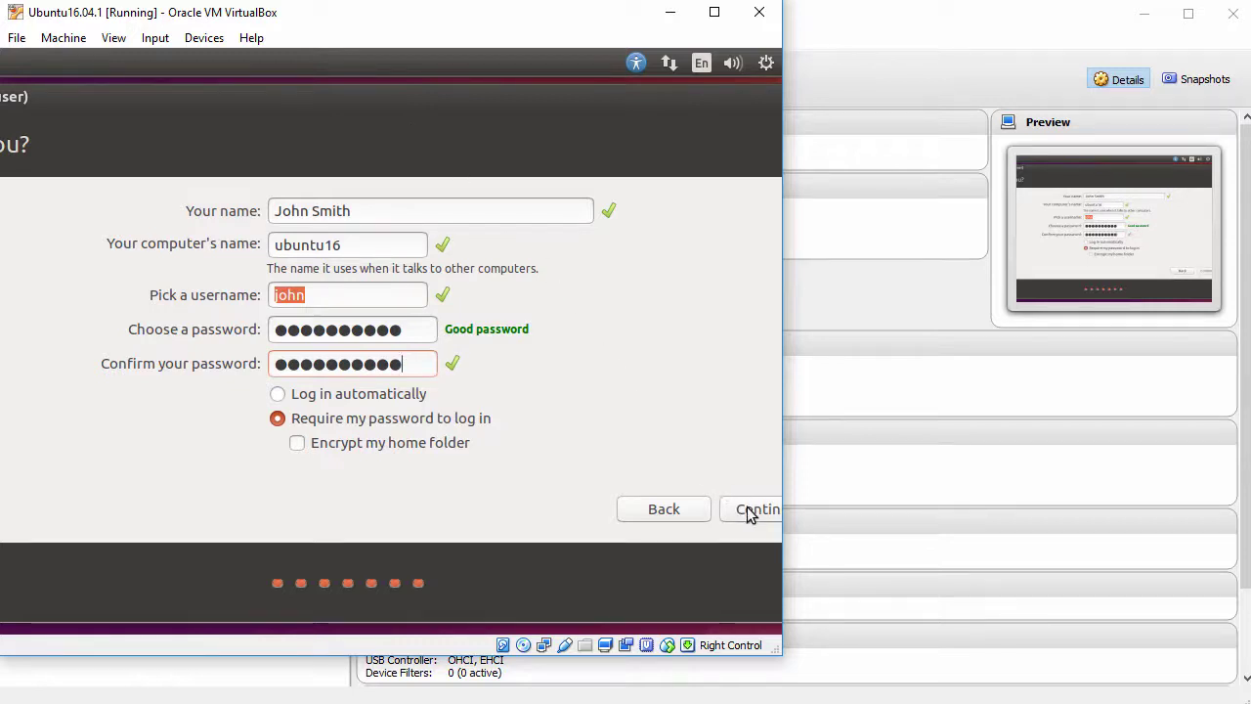
pyautogui.click(748, 508)
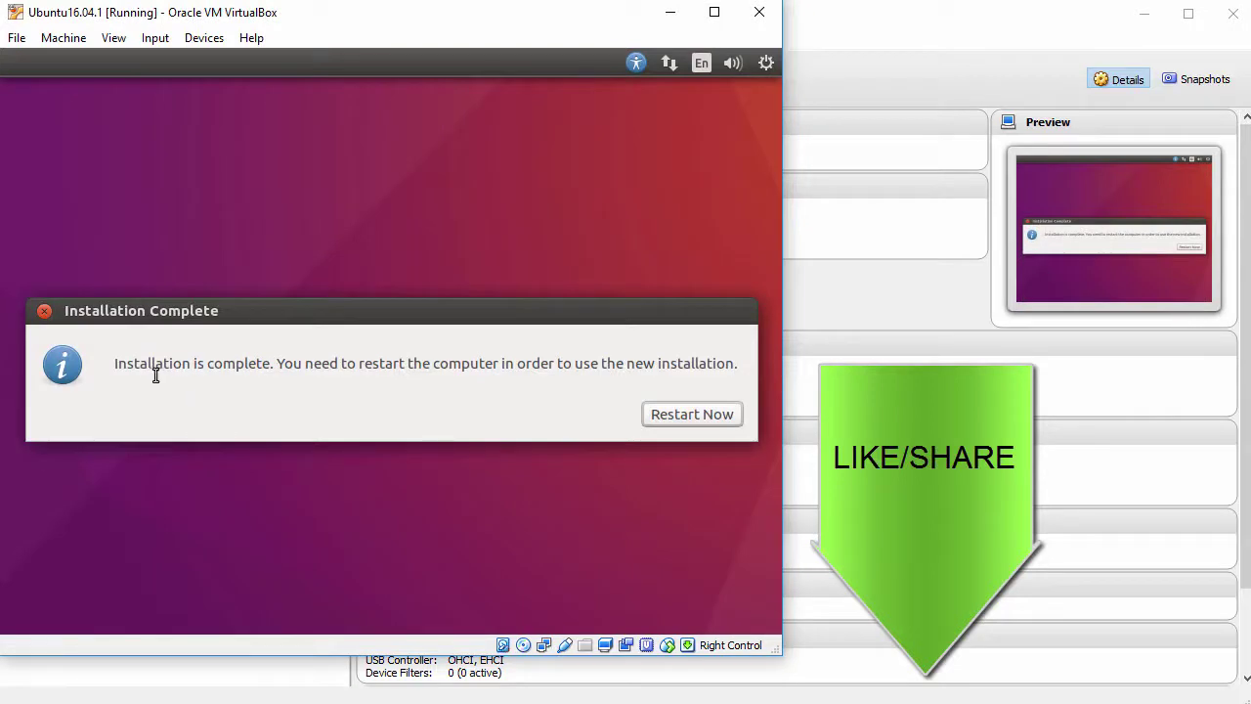
# Restart the virtual machine into the new Ubuntu installation and log in with the account password
pyautogui.moveTo(115, 363); pyautogui.dragTo(273, 363)
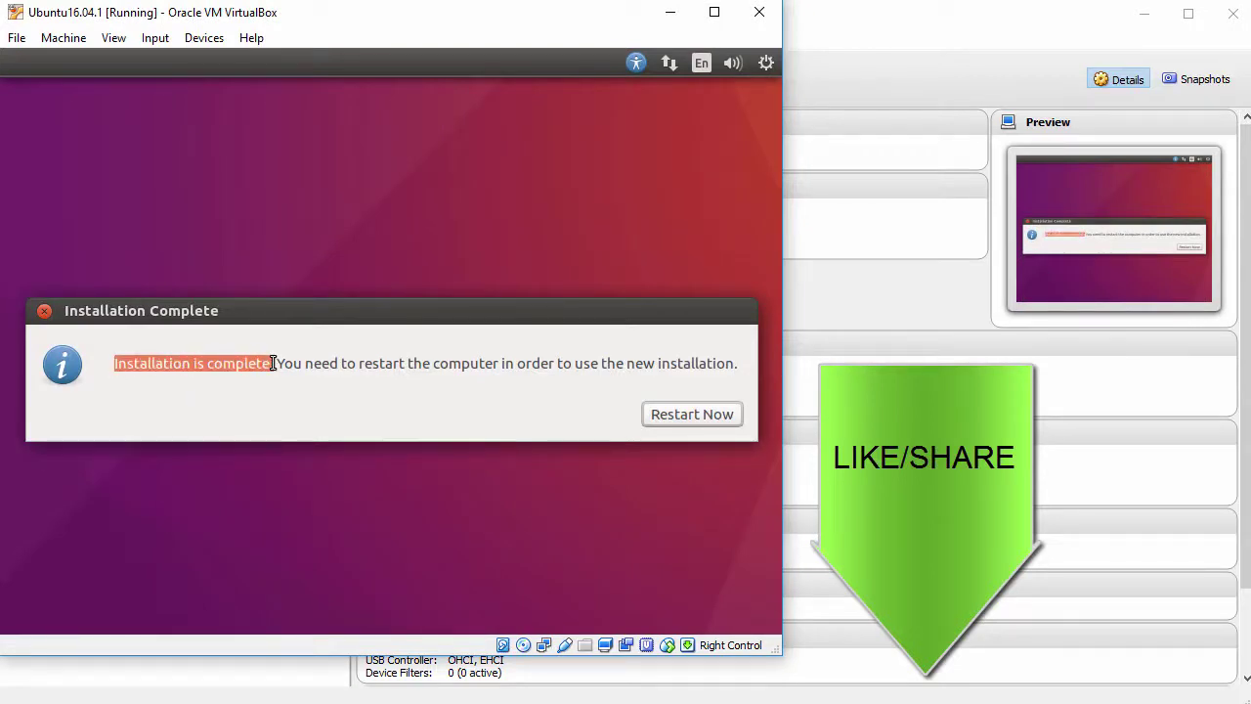
pyautogui.moveTo(358, 363); pyautogui.dragTo(414, 363)
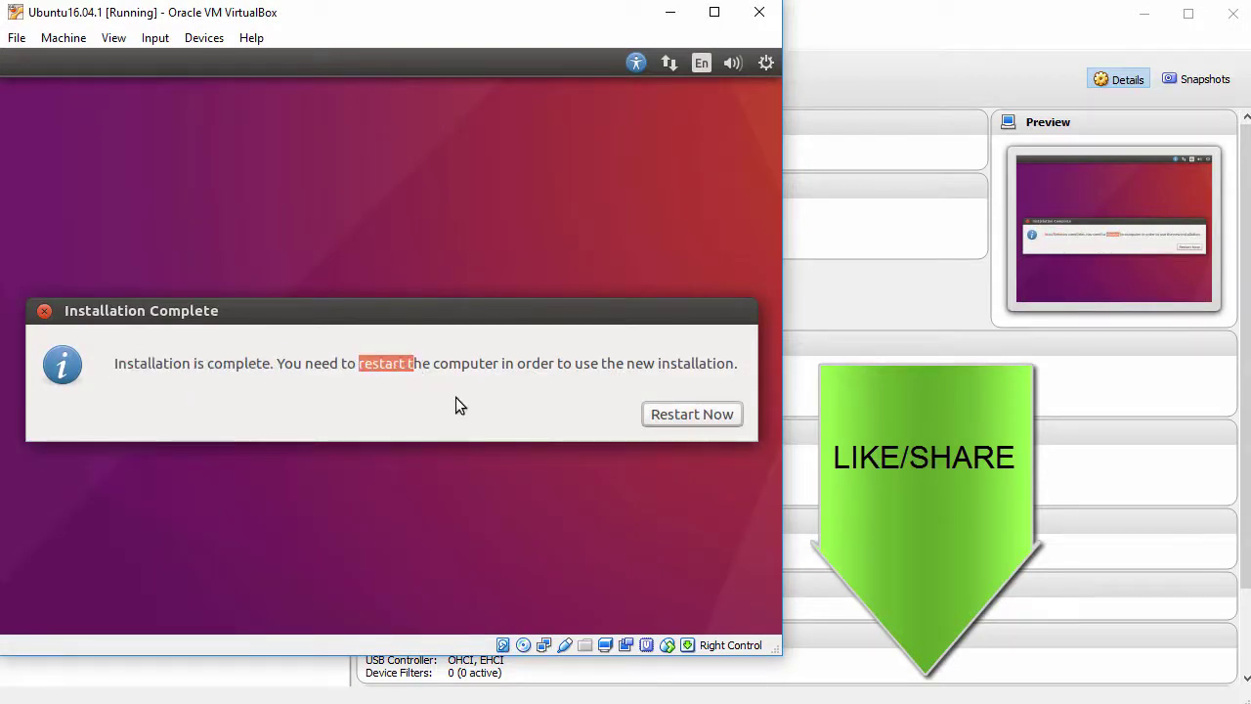
pyautogui.click(688, 413)
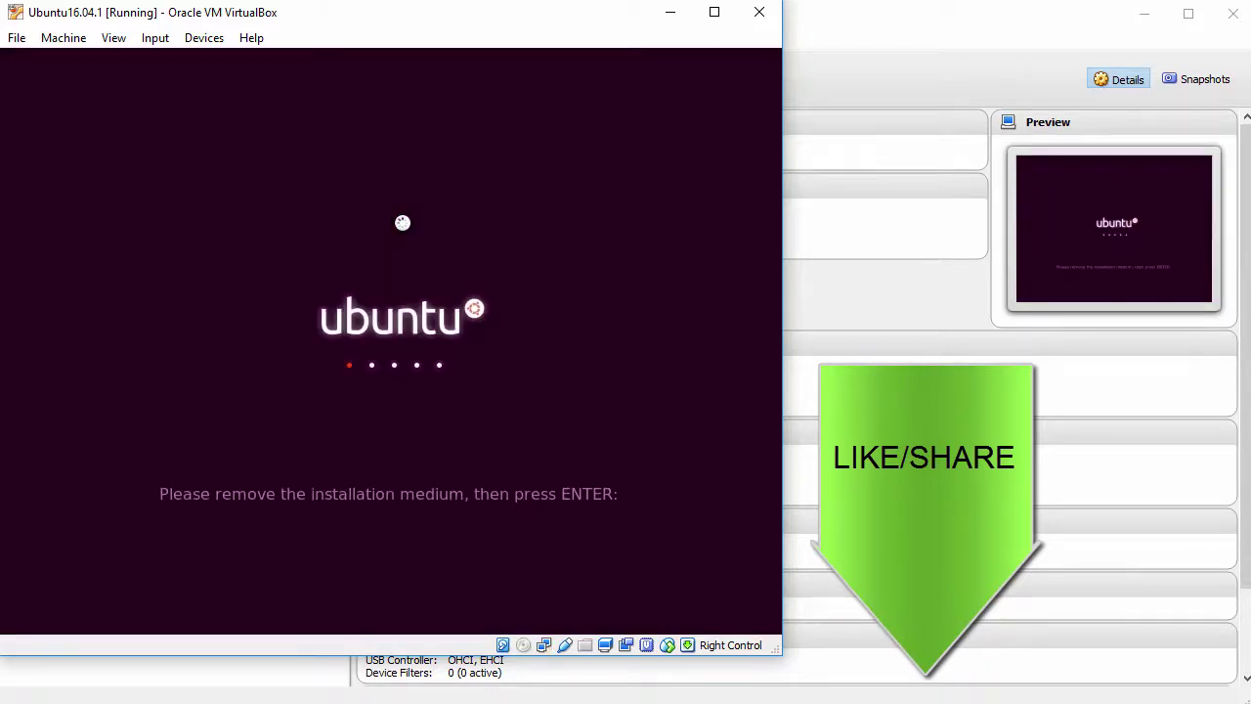
pyautogui.press('Return')
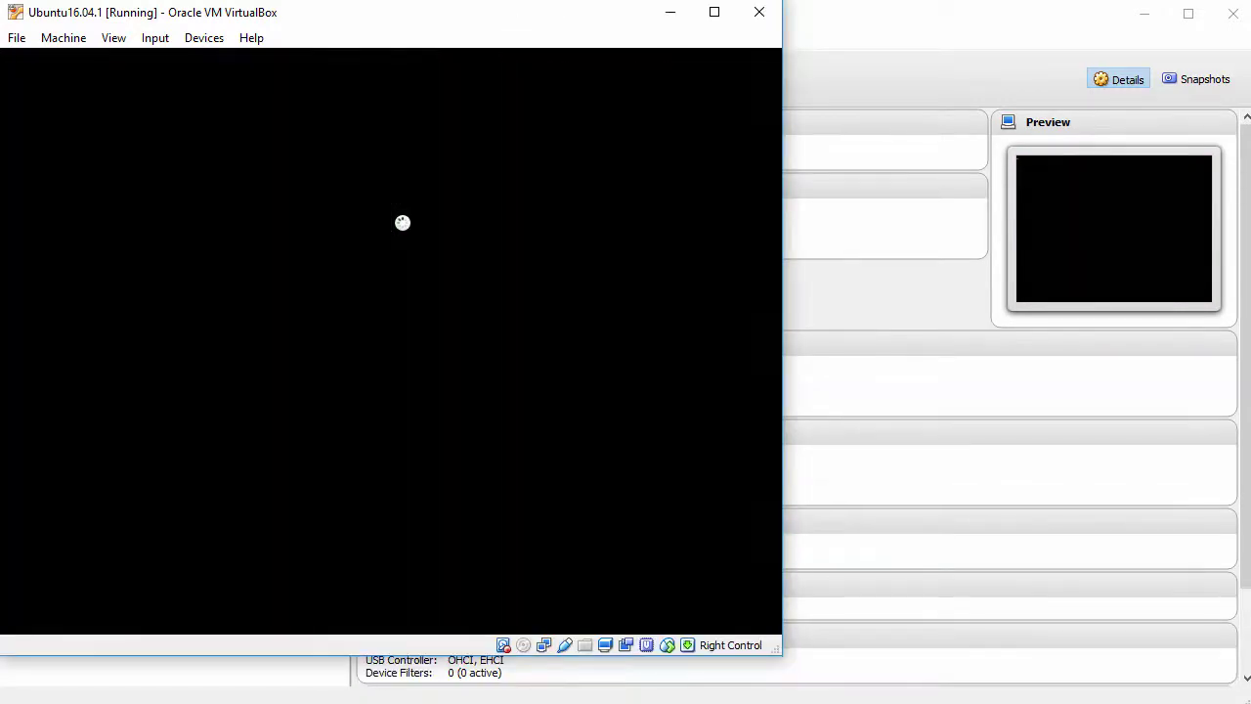
pyautogui.write('*********')
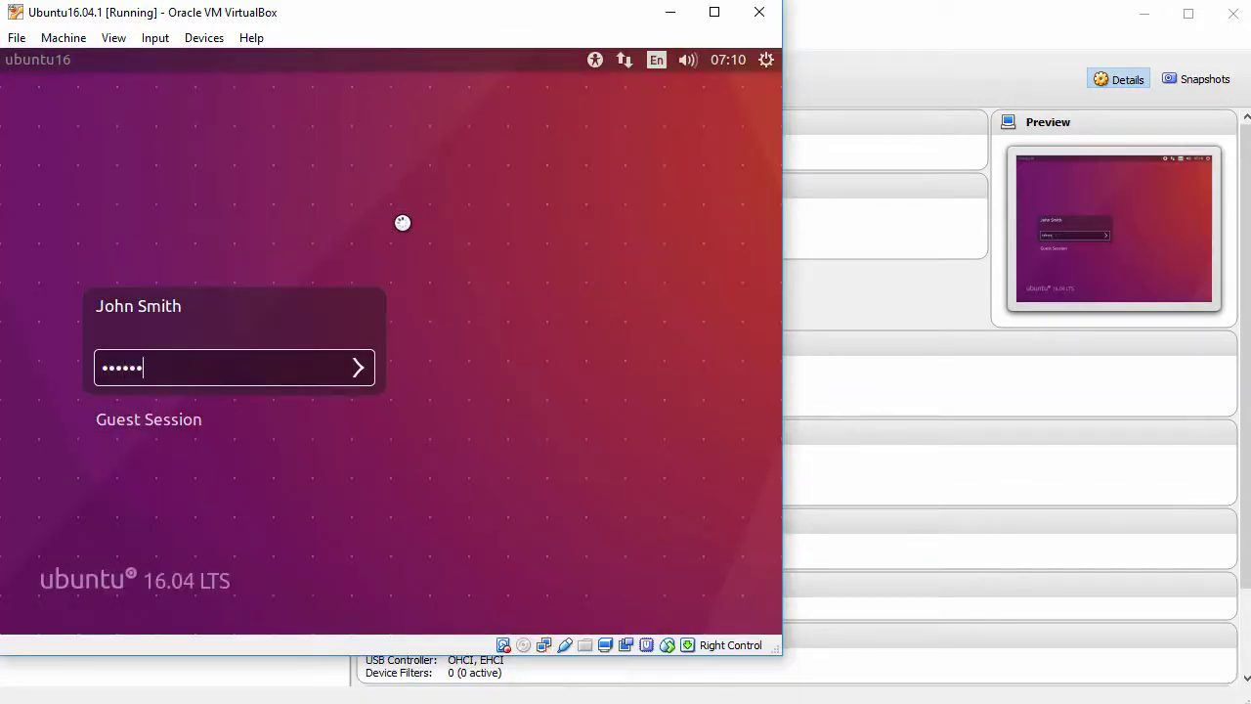
pyautogui.press('Return')
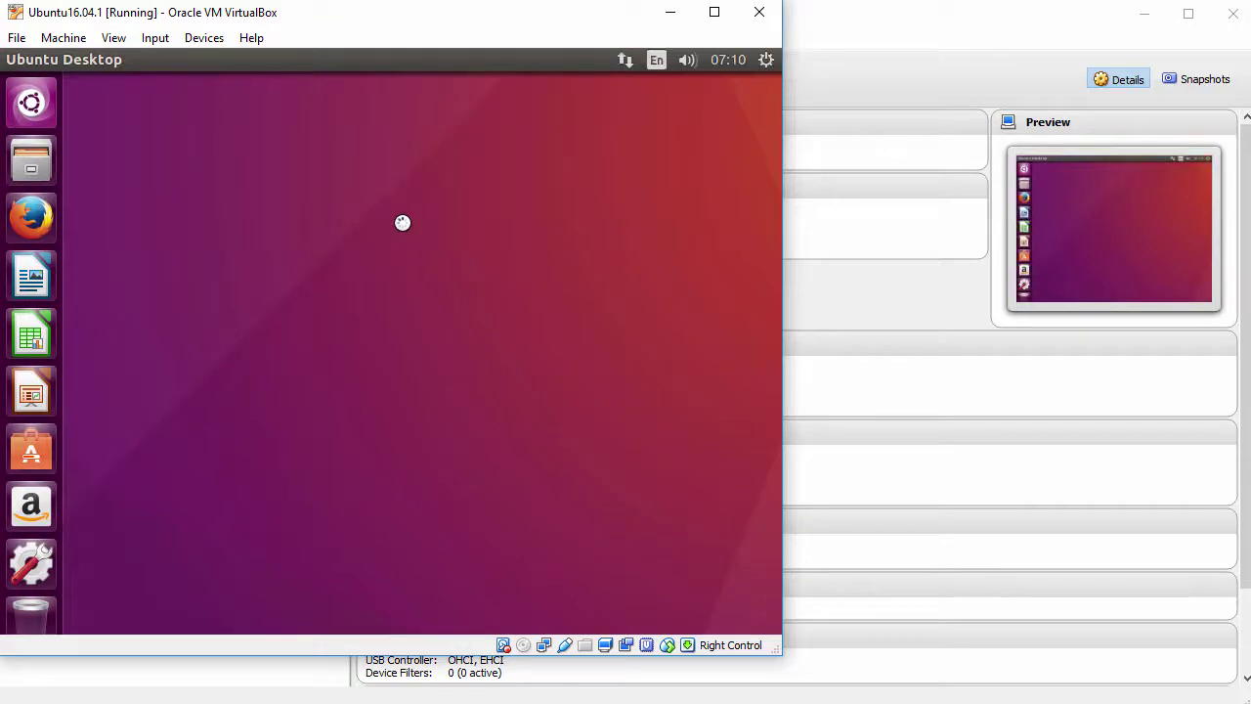
# Check the guest display's view options and enlarge the virtual machine's window to fill the whole screen
pyautogui.click(113, 38)
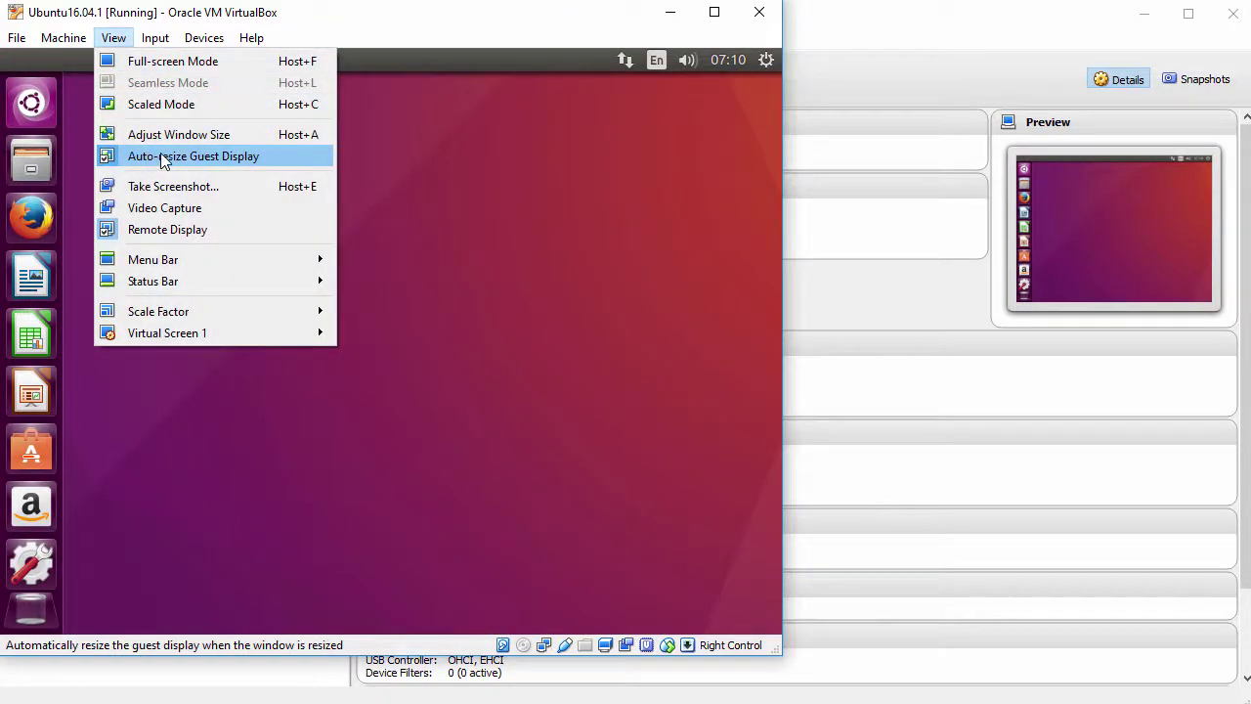
pyautogui.click(510, 357)
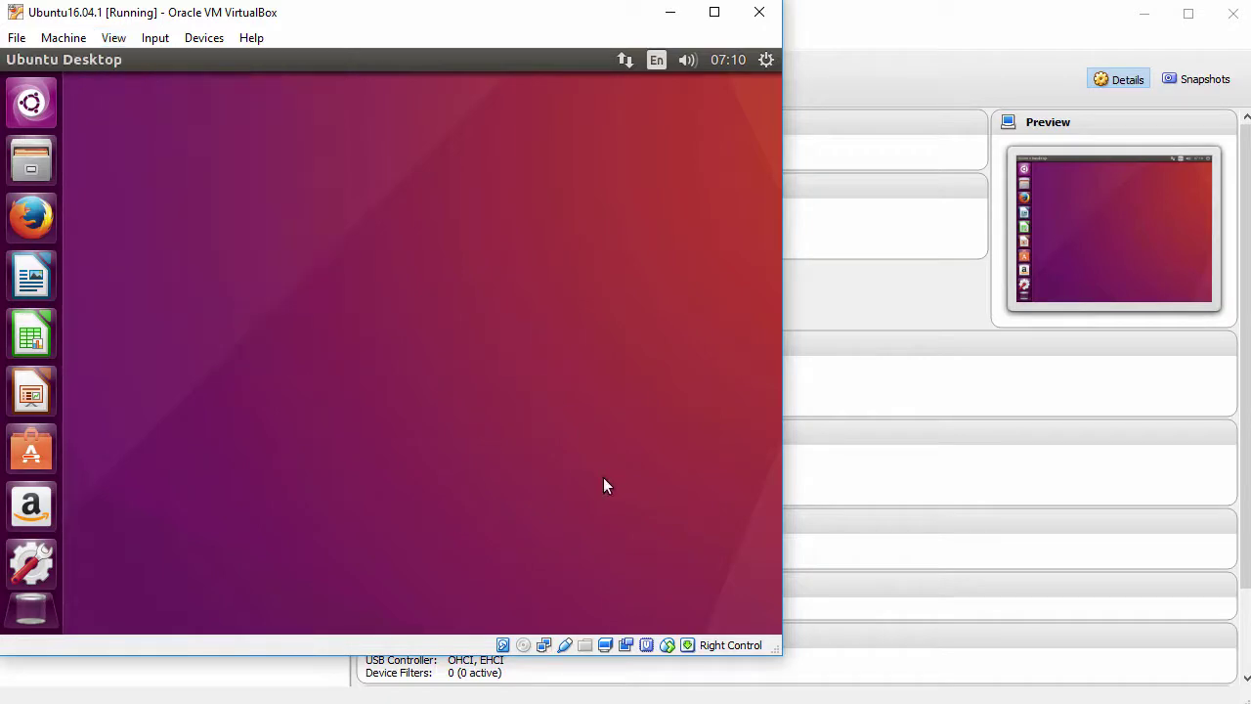
pyautogui.moveTo(782, 653); pyautogui.dragTo(1247, 699)
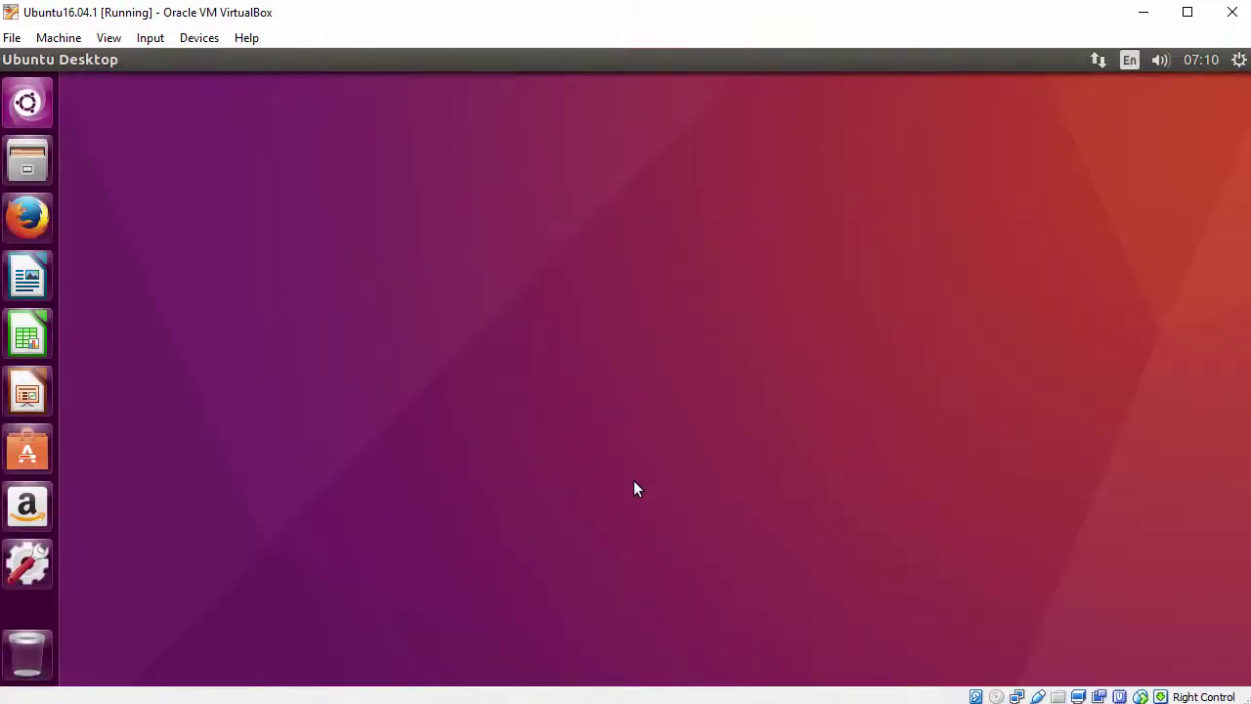
# Open the Ubuntu Dash to view its applications, and close it again
pyautogui.click(26, 103)
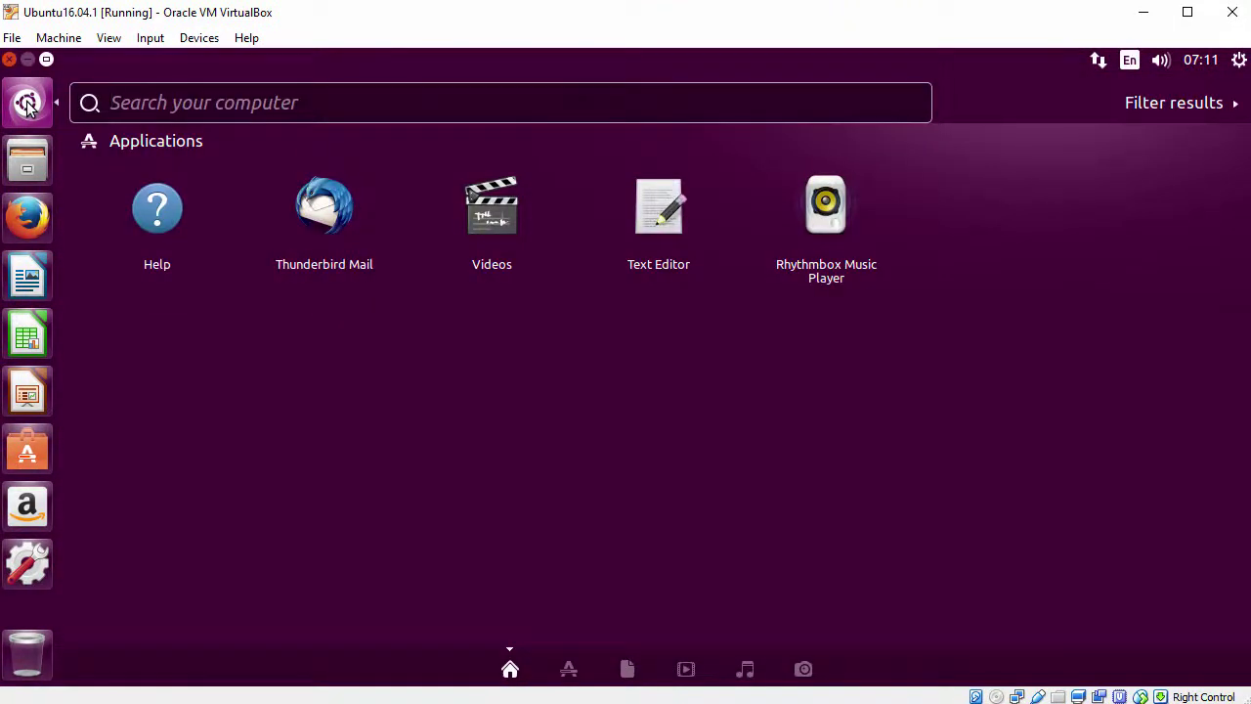
pyautogui.click(26, 102)
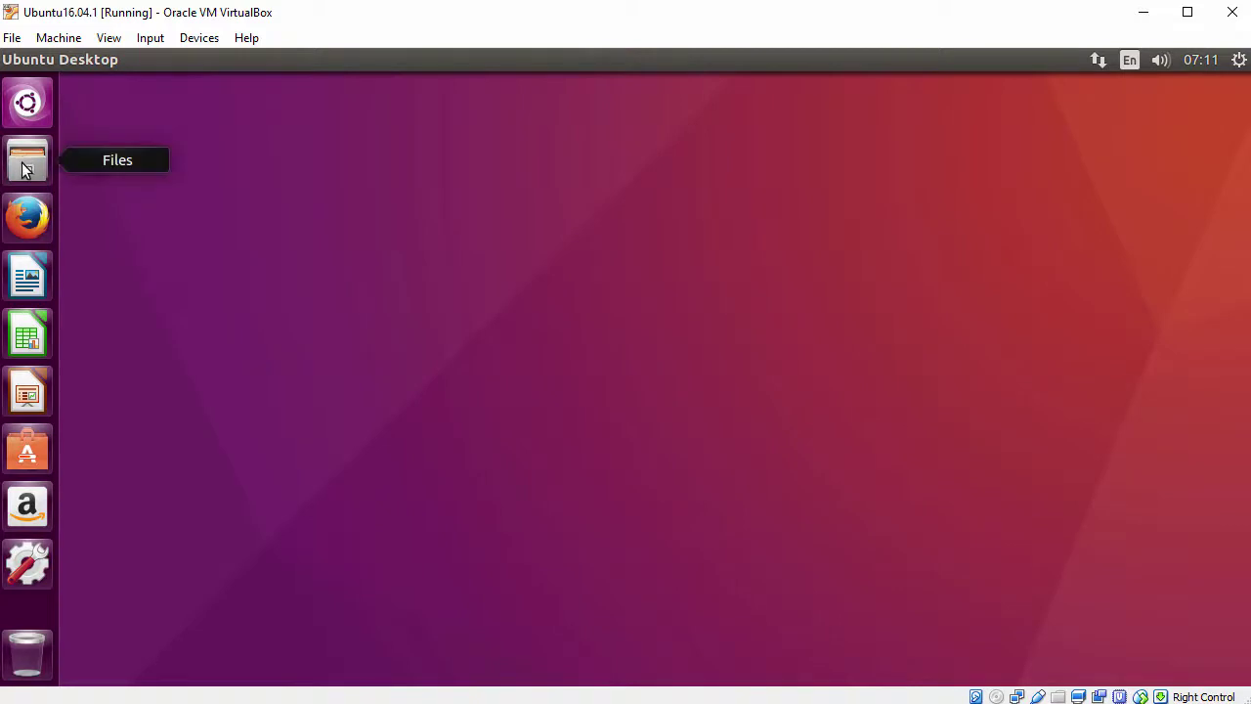